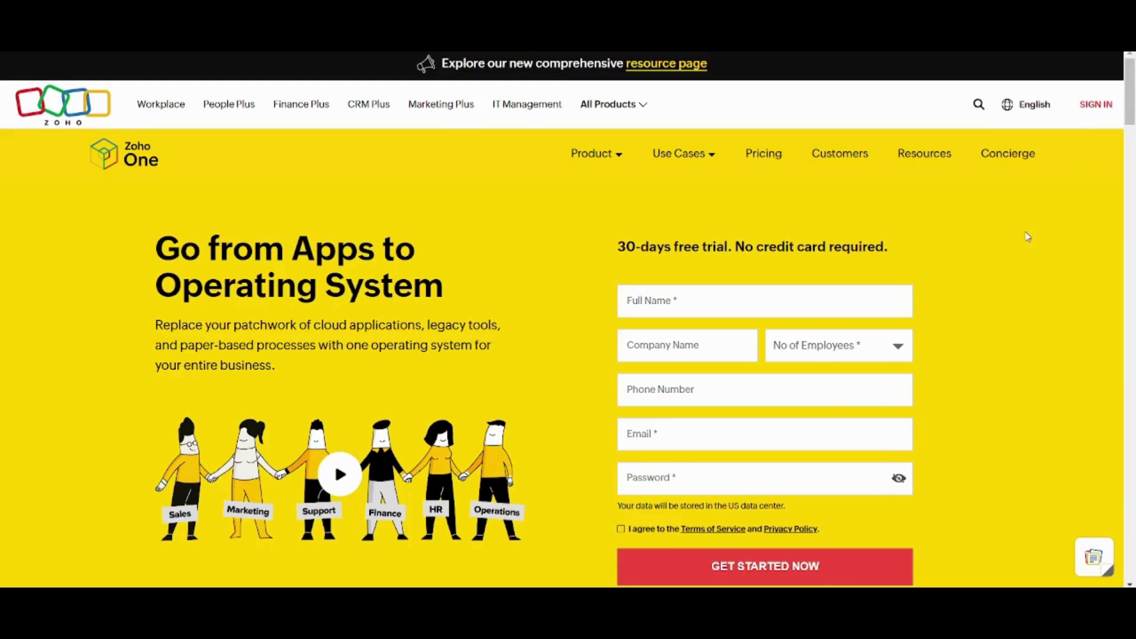
- Sign in to Zoho with Google, choosing the third account in the account chooser
left_click(1109, 105)
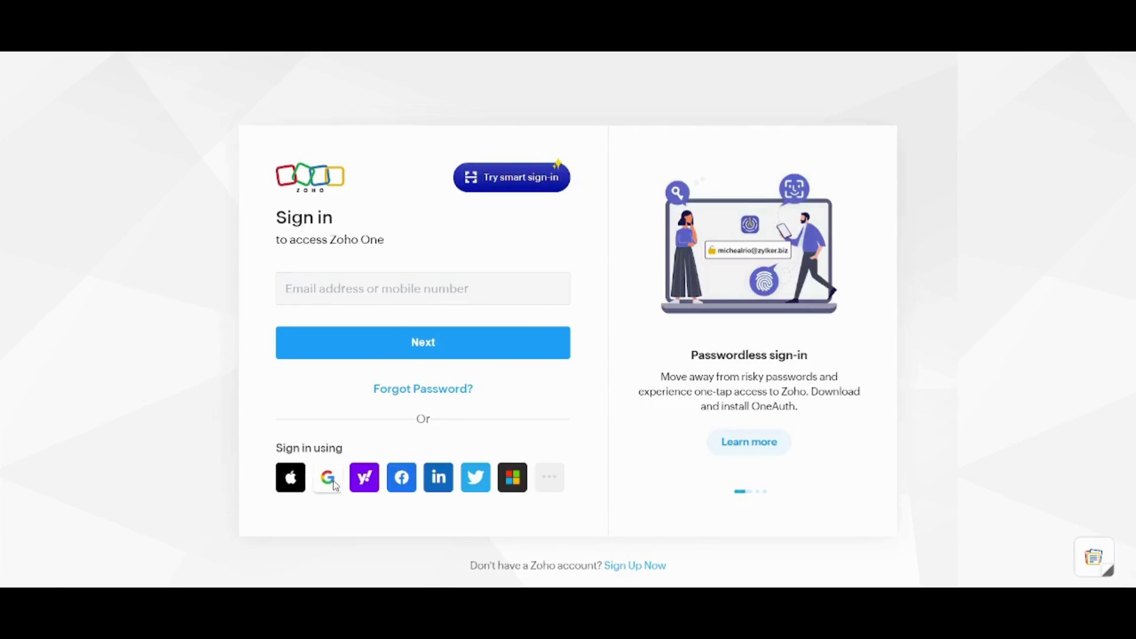
left_click(333, 485)
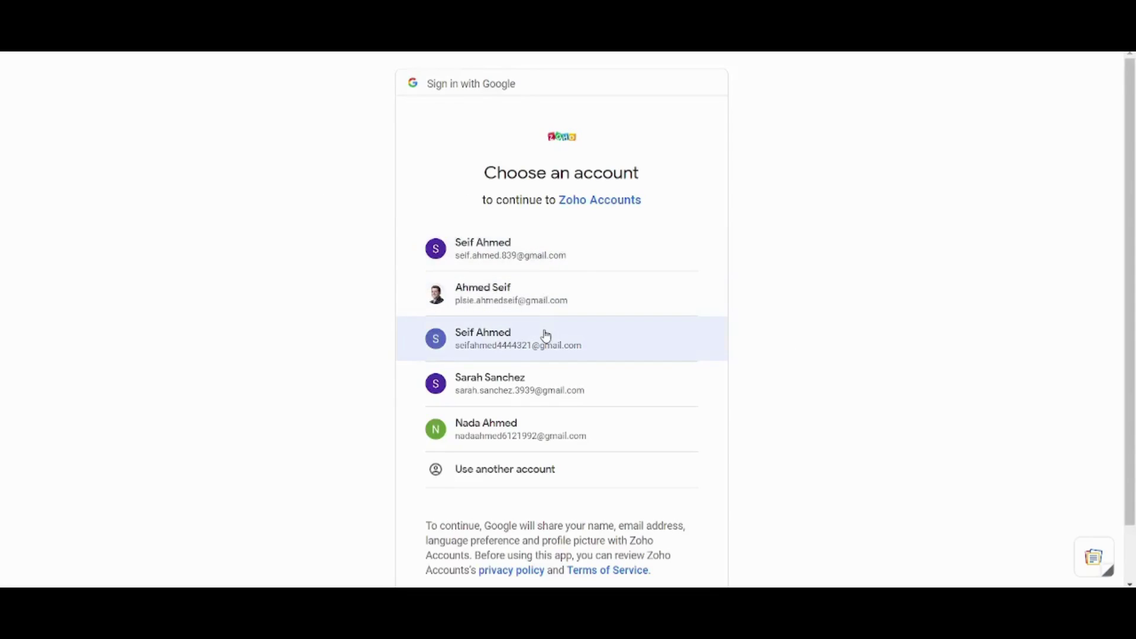
left_click(546, 336)
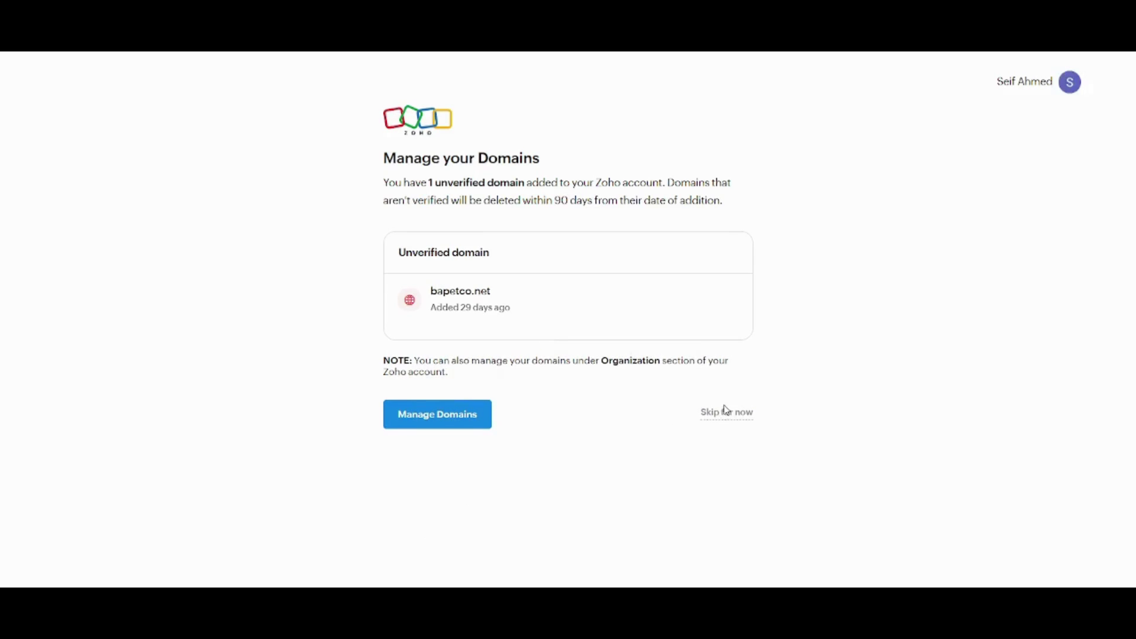
- Skip the unverified-domain prompt on the Manage your Domains page
left_click(726, 415)
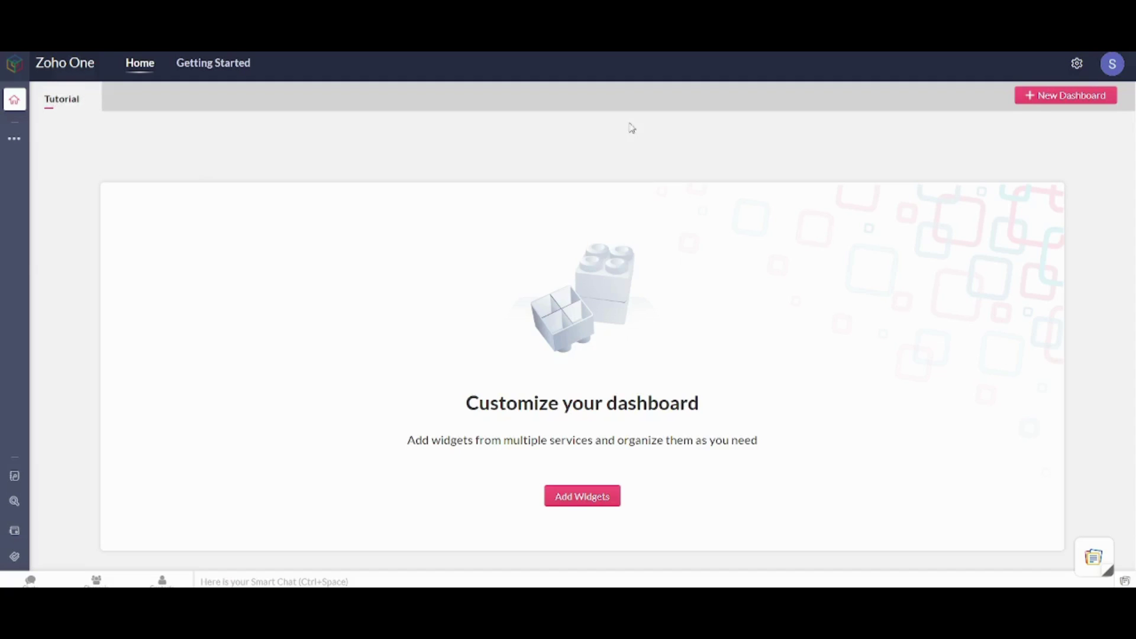
- Start a New Dashboard, then cancel it to return to the Tutorial dashboard
left_click(1051, 97)
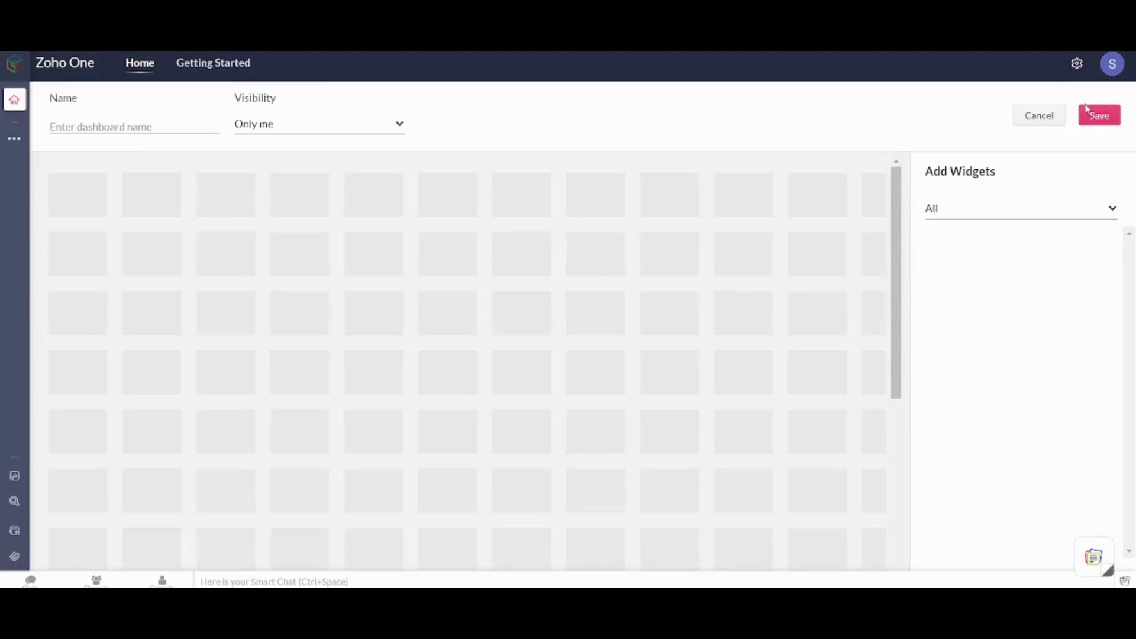
left_click(1031, 118)
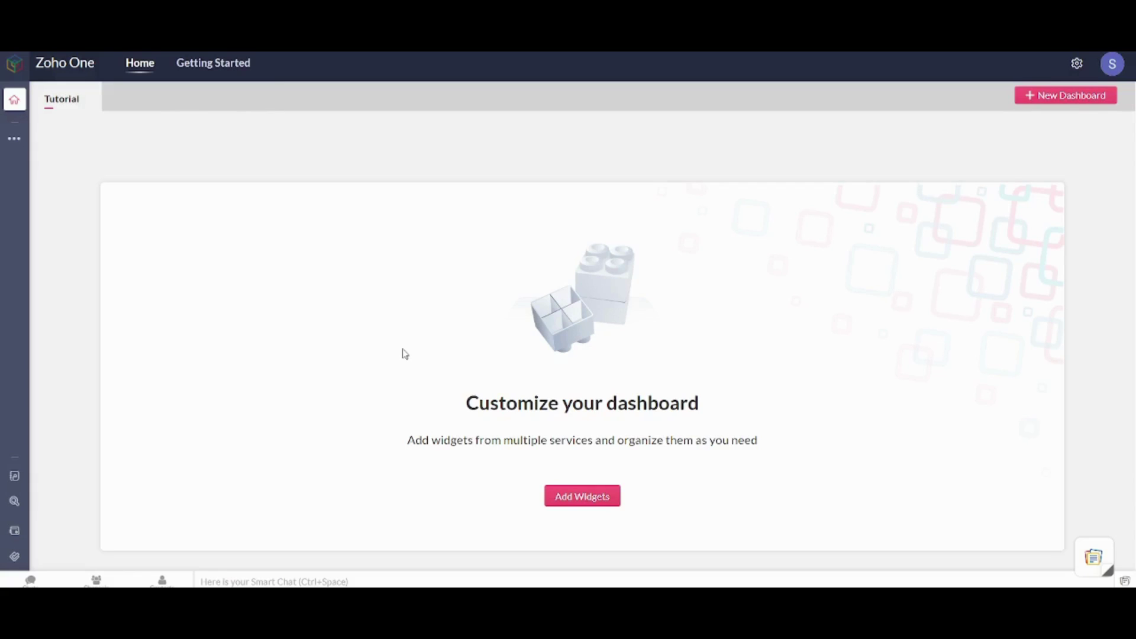
- Add CRM from the Unassigned Apps list under More Apps
mouse_move(150, 170)
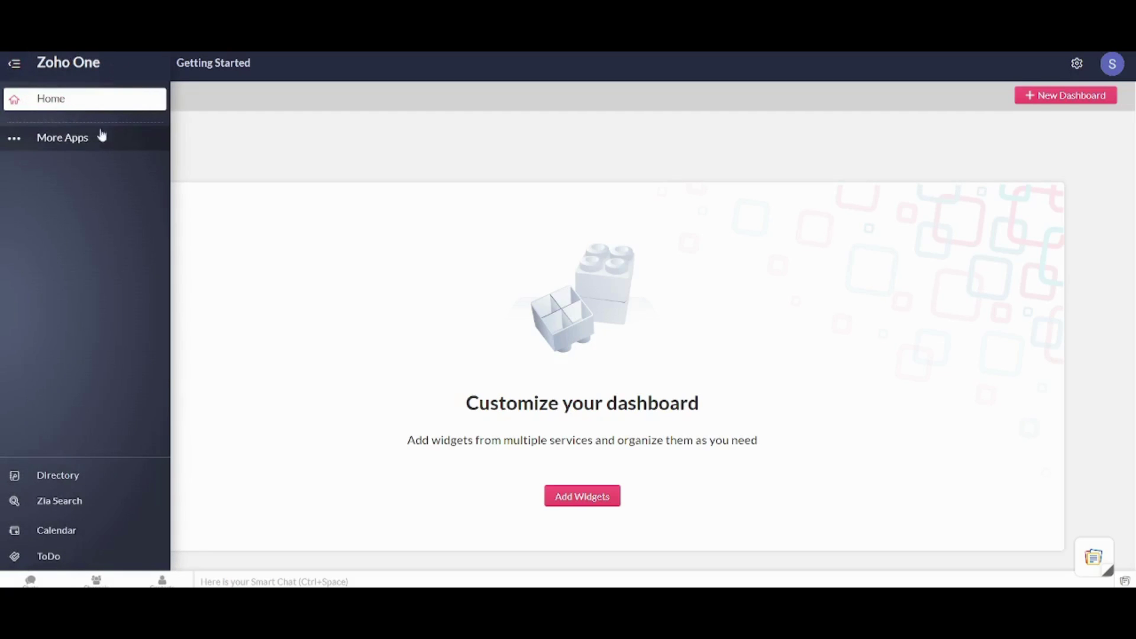
left_click(56, 144)
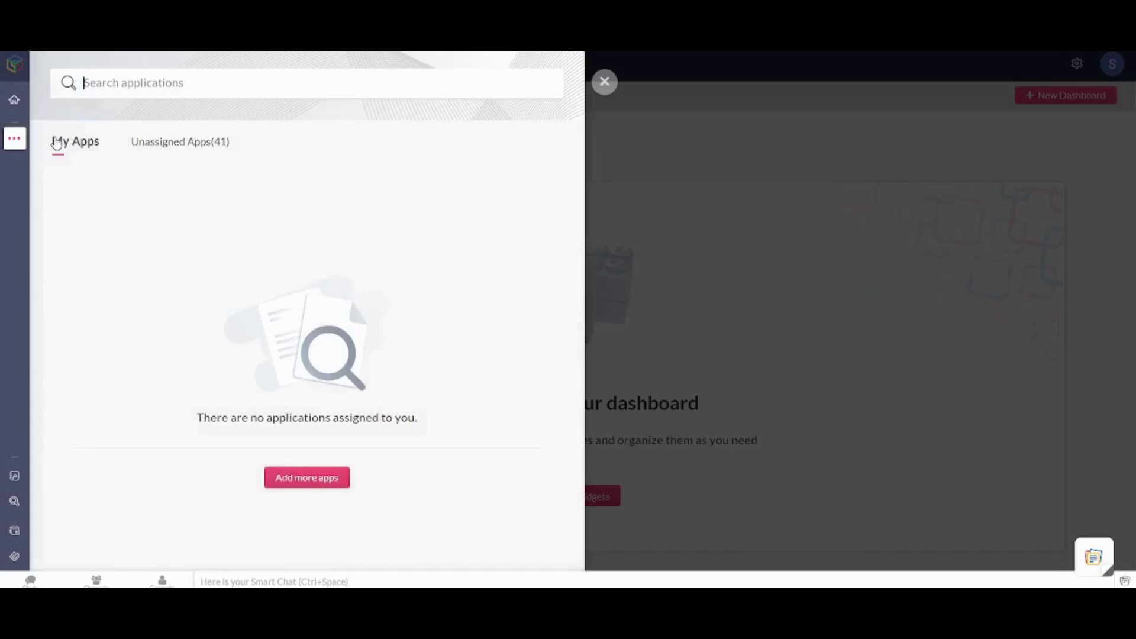
left_click(190, 146)
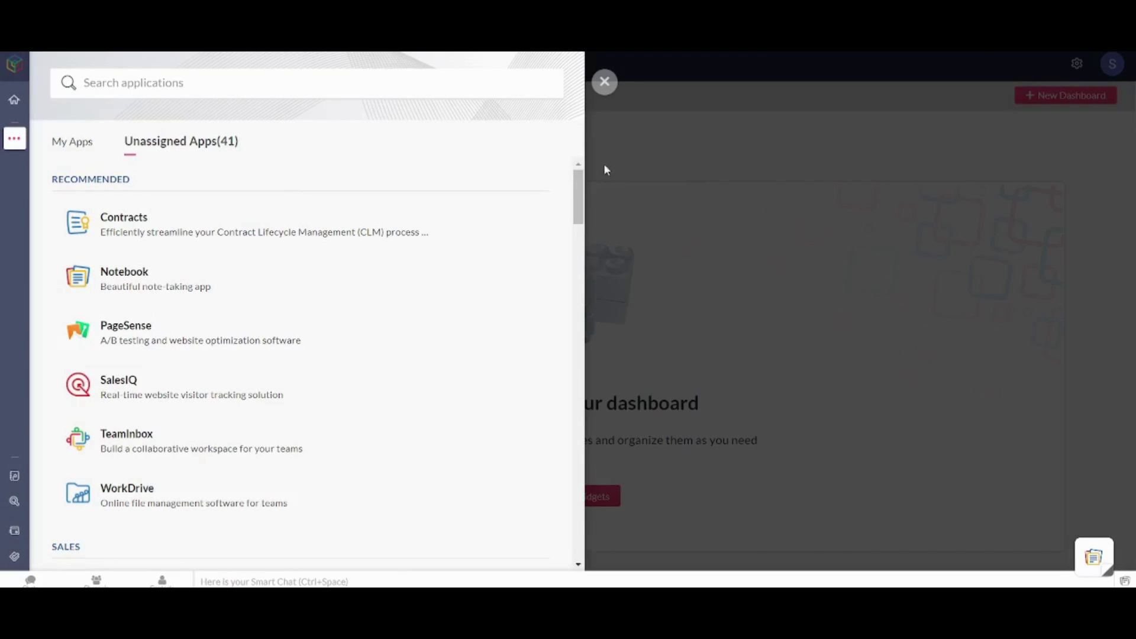
left_click_drag(580, 185, 551, 144)
left_click_drag(578, 198, 573, 277)
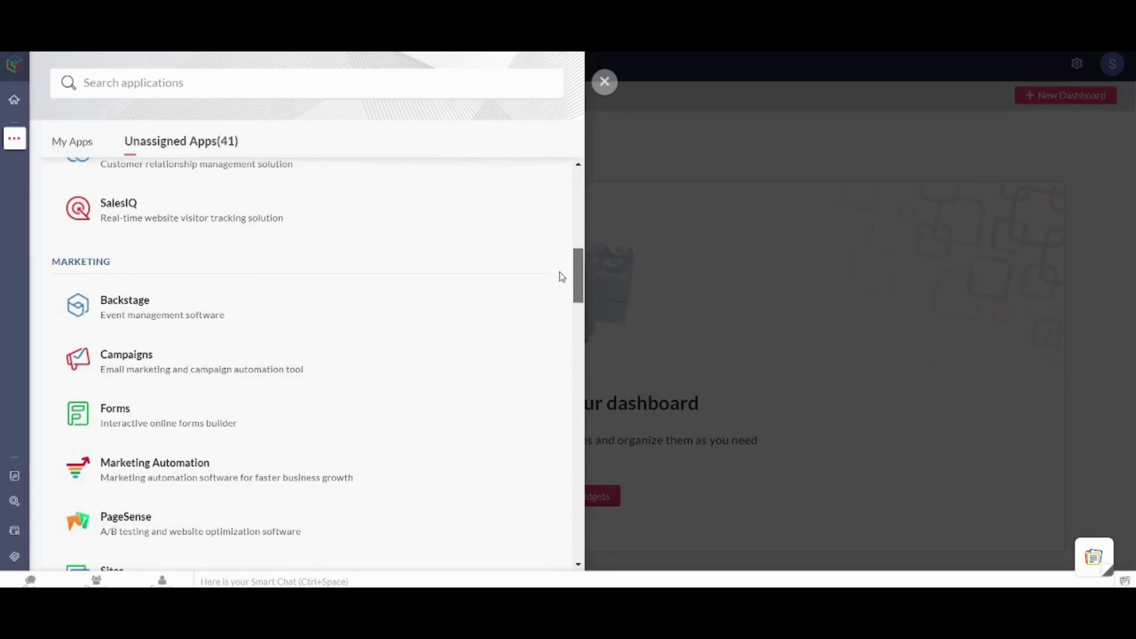
scroll(296, 307, "up", 3)
mouse_move(123, 341)
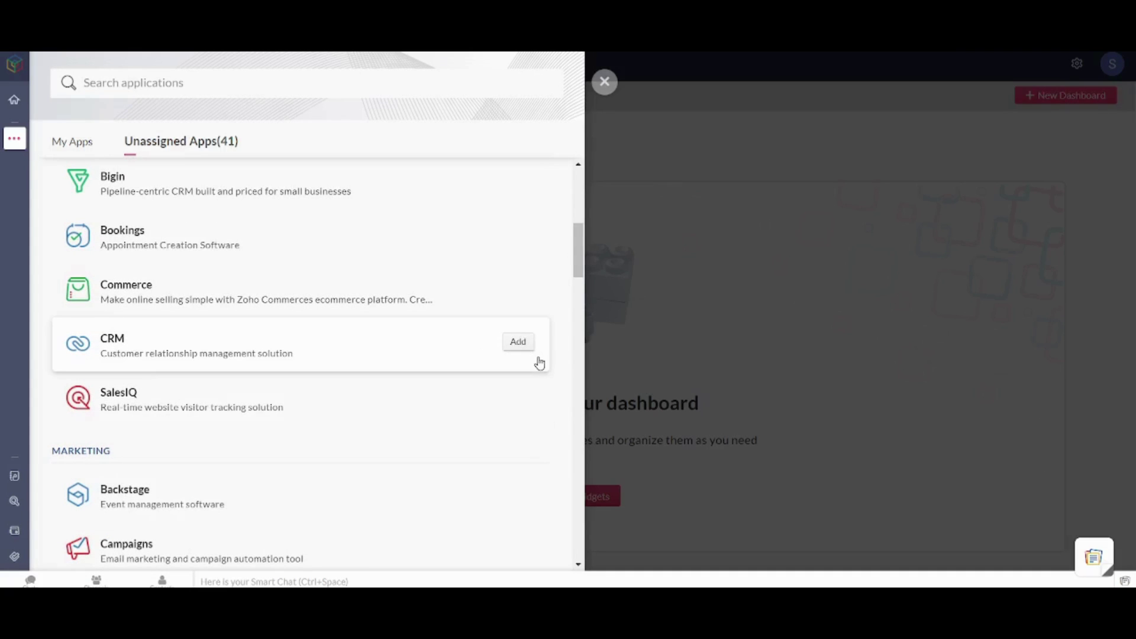
left_click(525, 348)
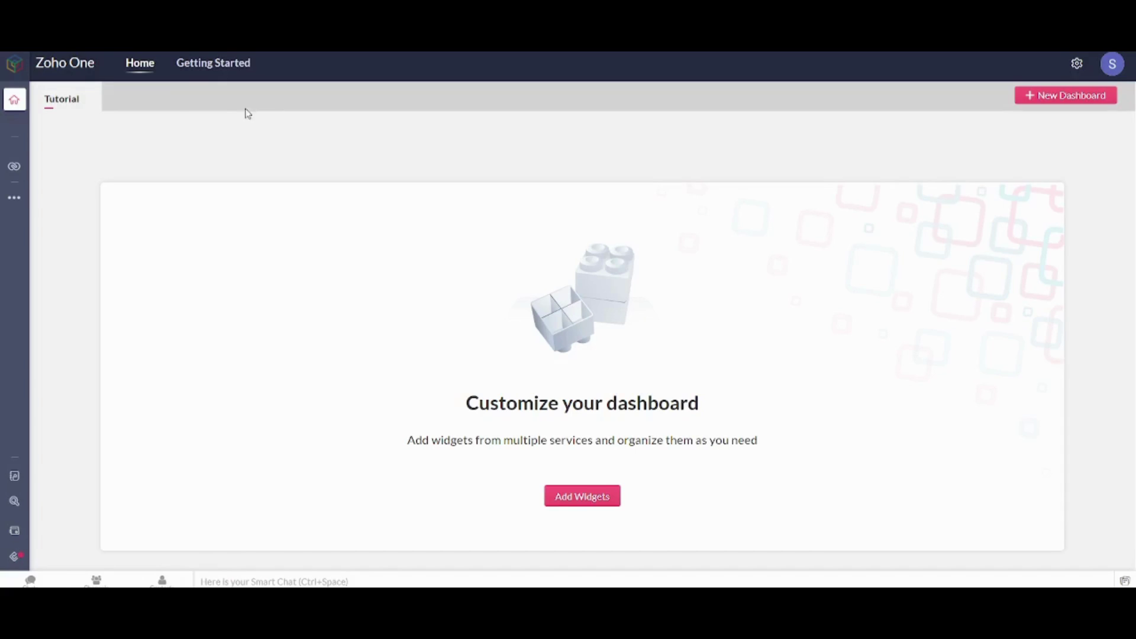
- Add Notebook from Unassigned Apps, linking the existing ZohoNotebook account
mouse_move(20, 170)
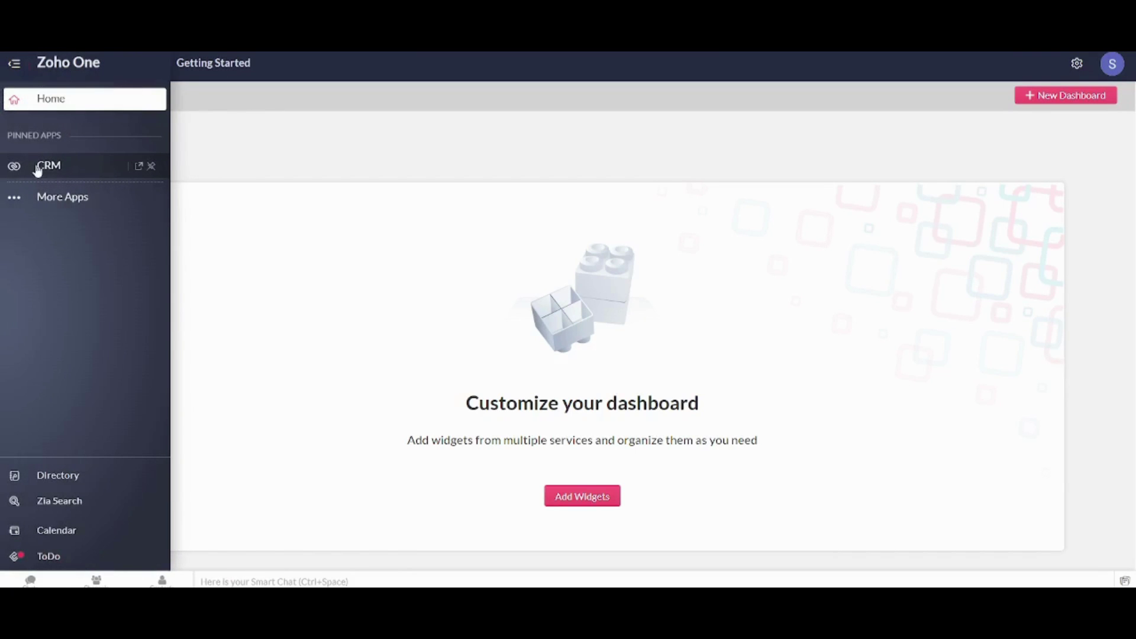
left_click(81, 196)
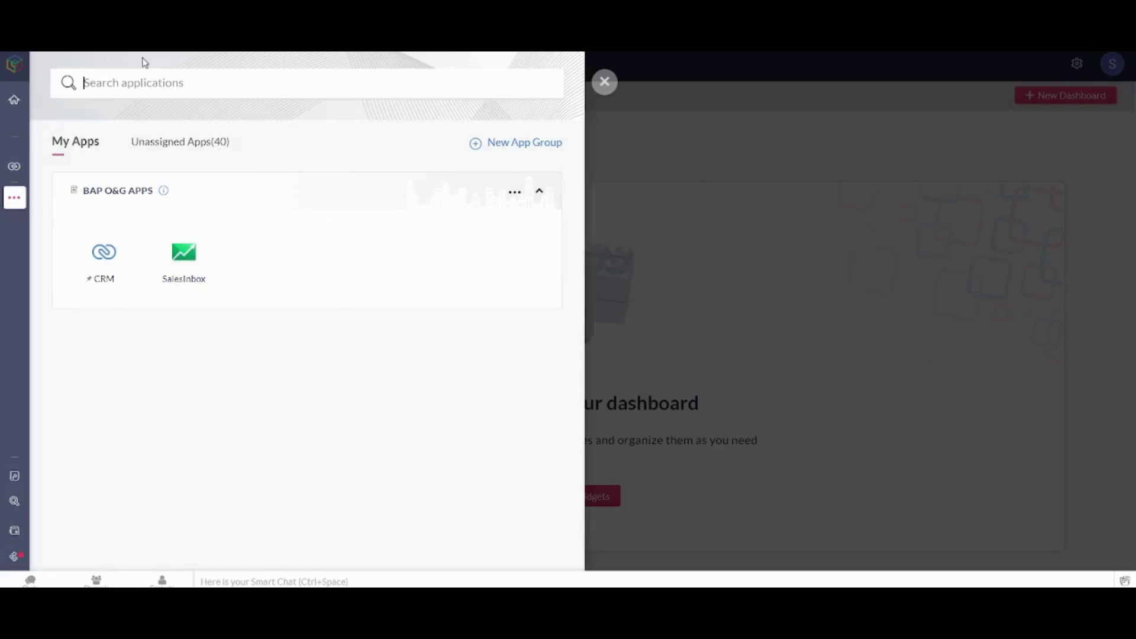
left_click(189, 143)
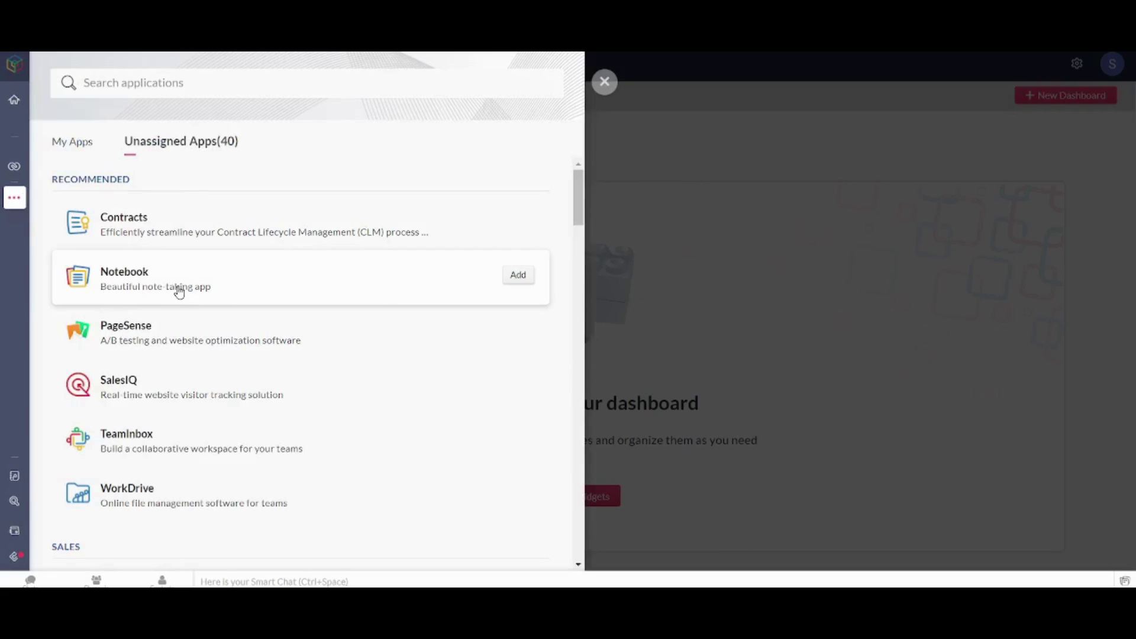
left_click(517, 275)
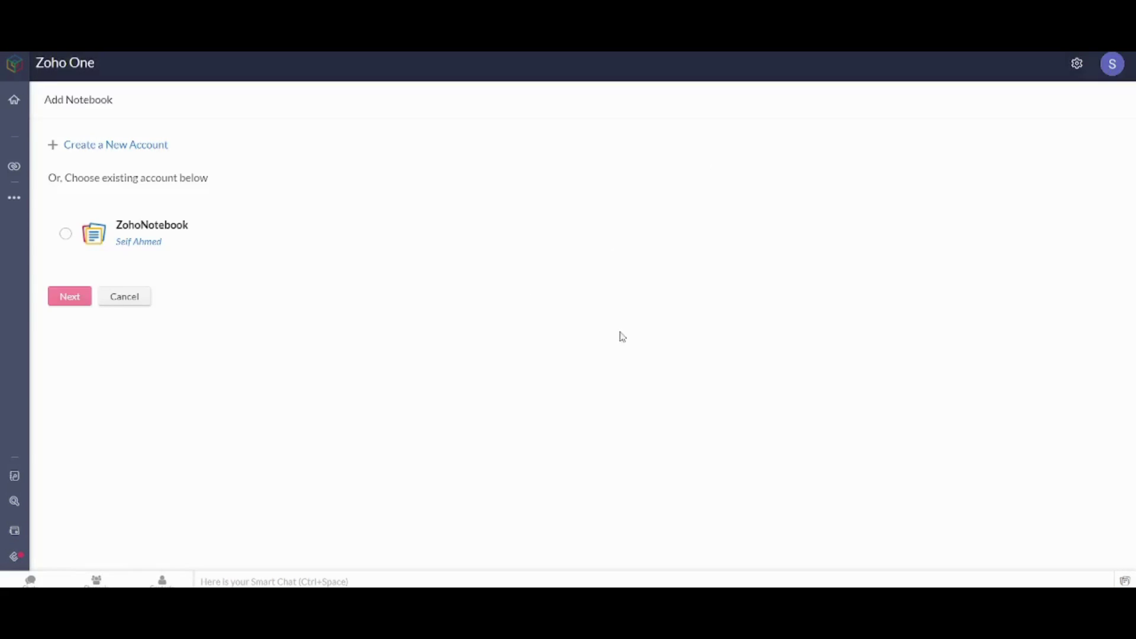
left_click(69, 235)
left_click(71, 298)
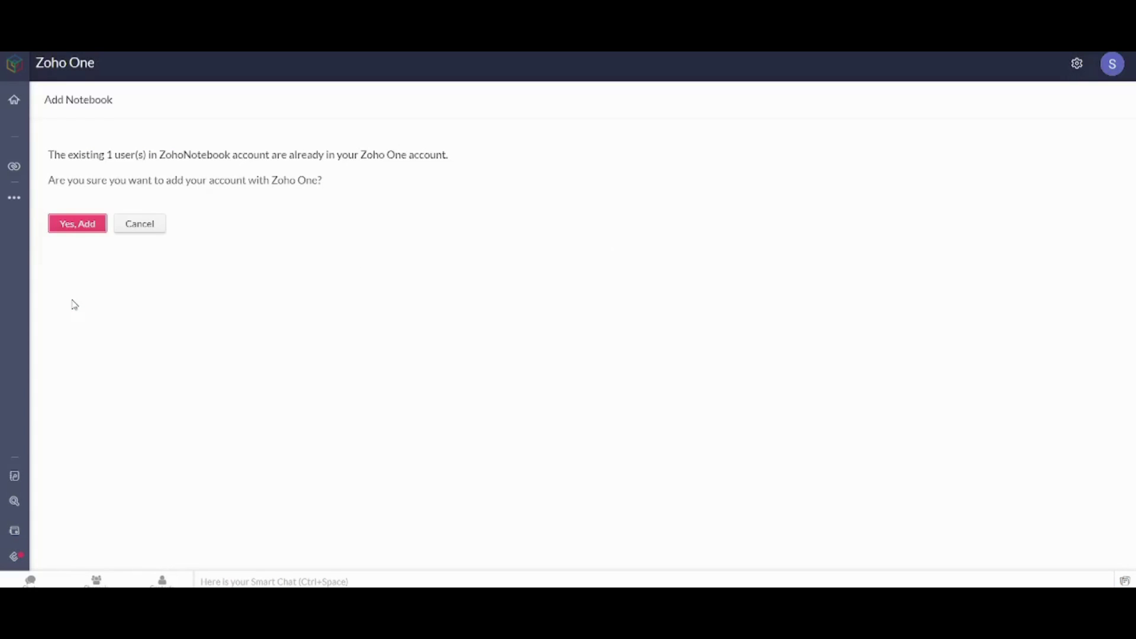
left_click(72, 224)
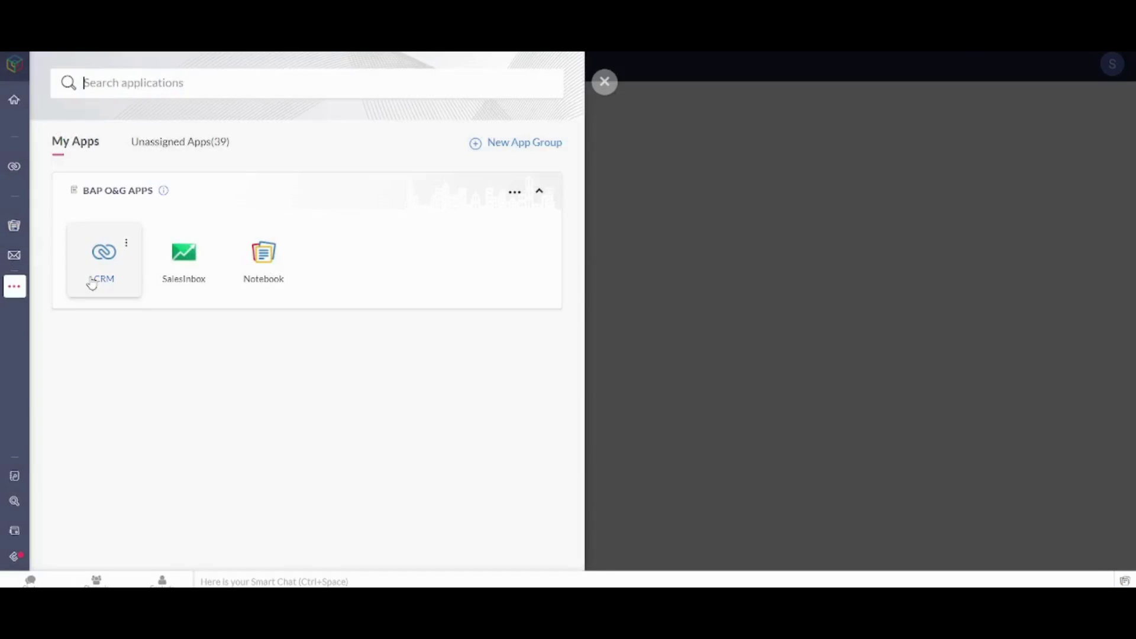
- Add Mail from Unassigned Apps, opening its pending Zoho Mail setup page
left_click(164, 147)
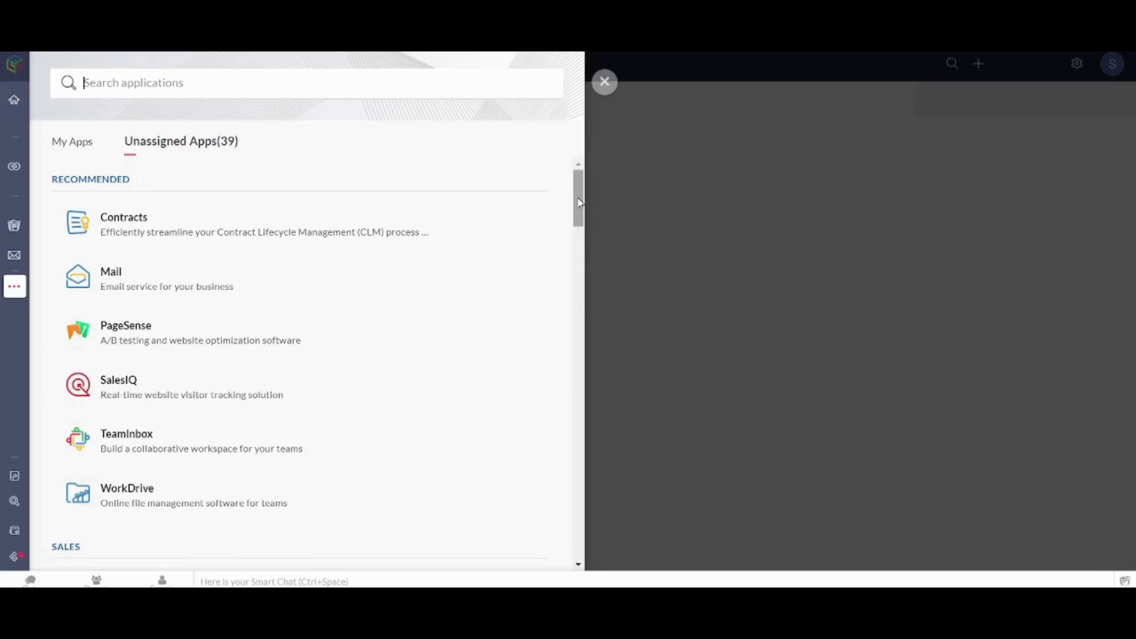
left_click_drag(580, 203, 579, 211)
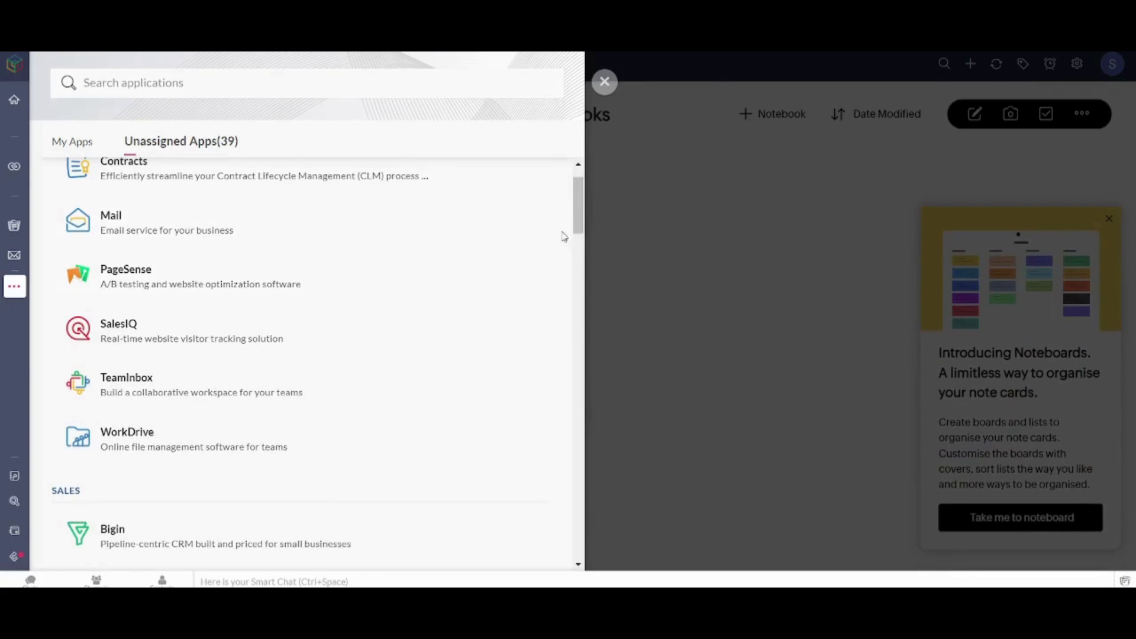
left_click(520, 222)
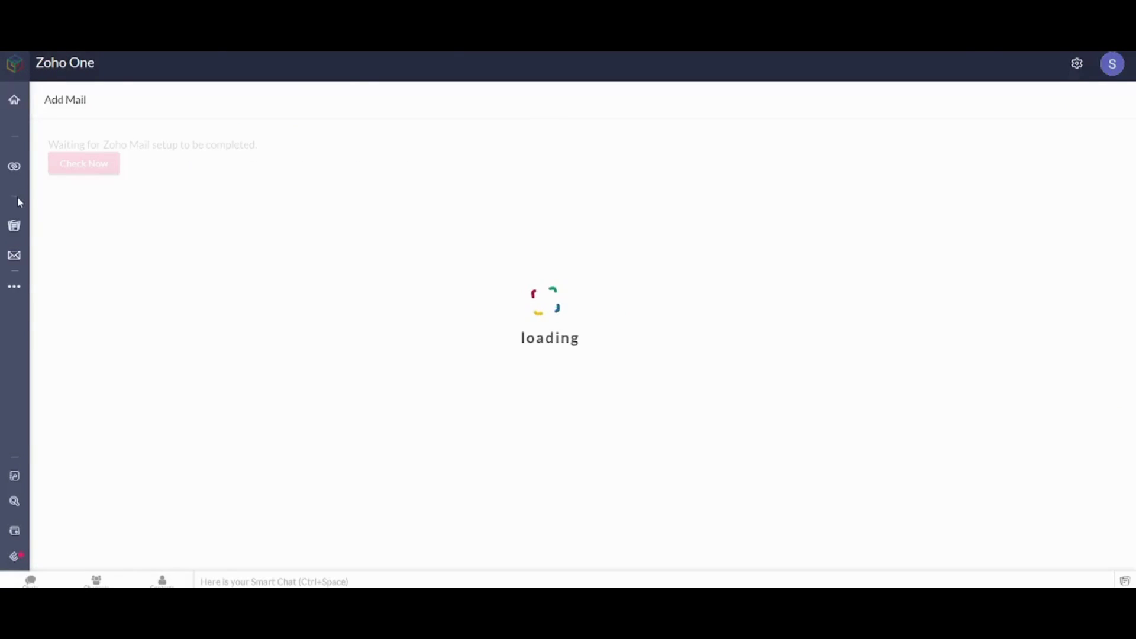
- Add Bookings from Unassigned Apps, reaching its new-account page
mouse_move(14, 224)
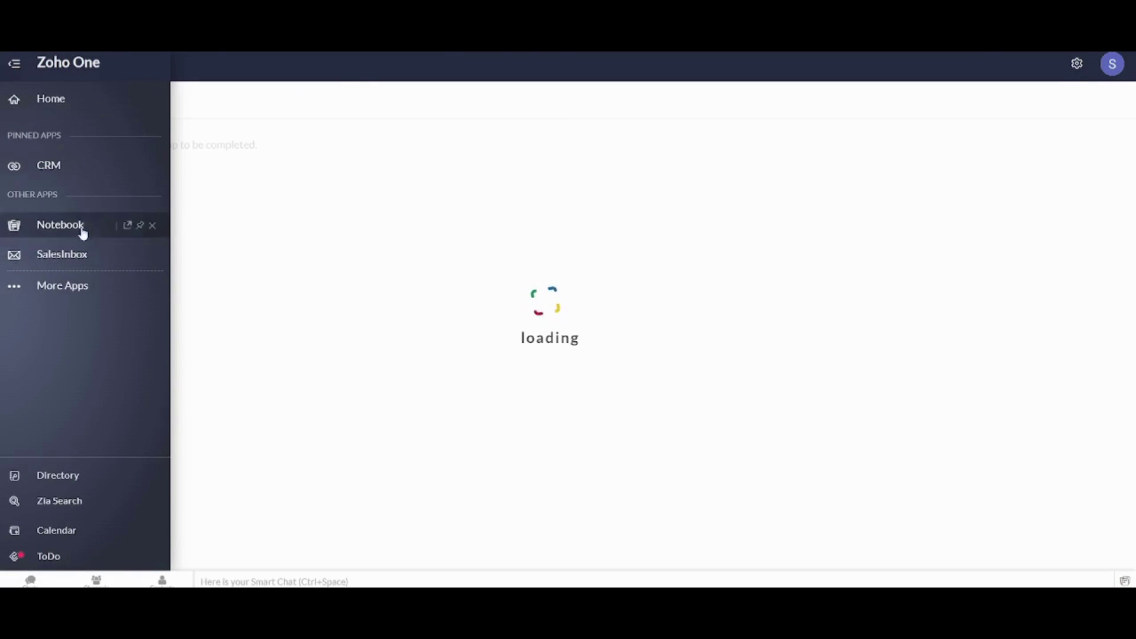
left_click(114, 296)
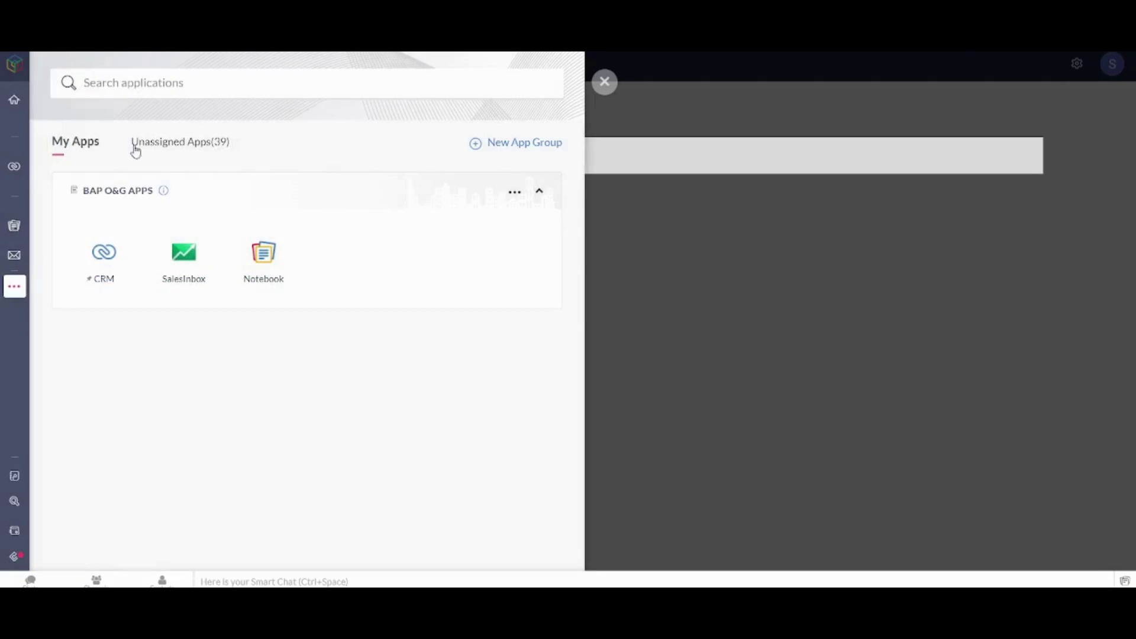
left_click(196, 149)
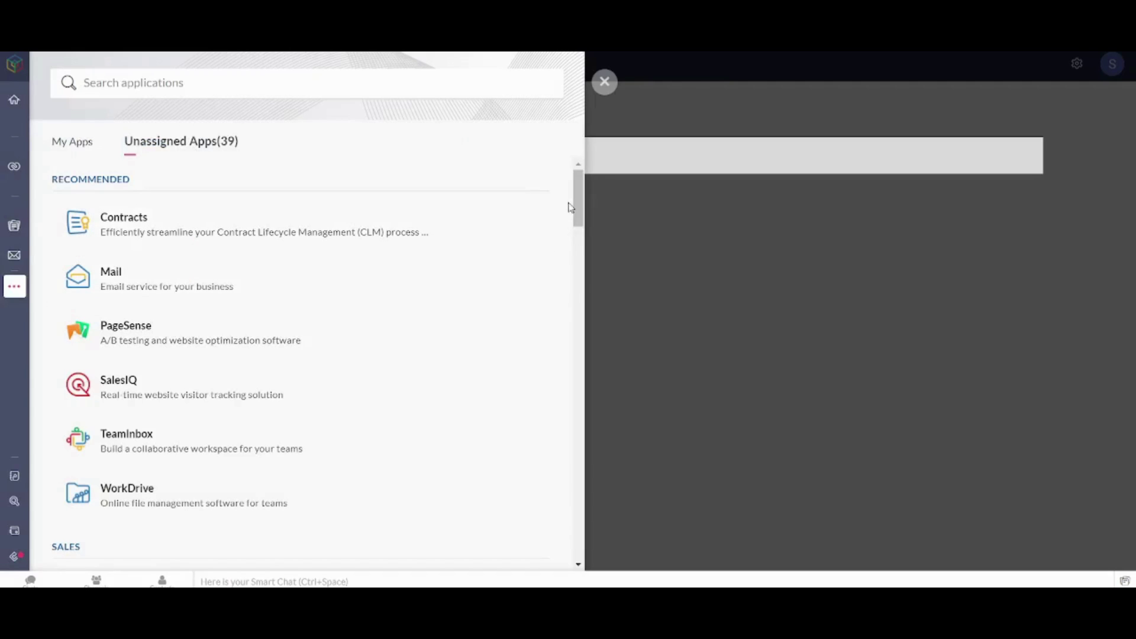
scroll(580, 231, "down", 2)
left_click_drag(582, 235, 569, 258)
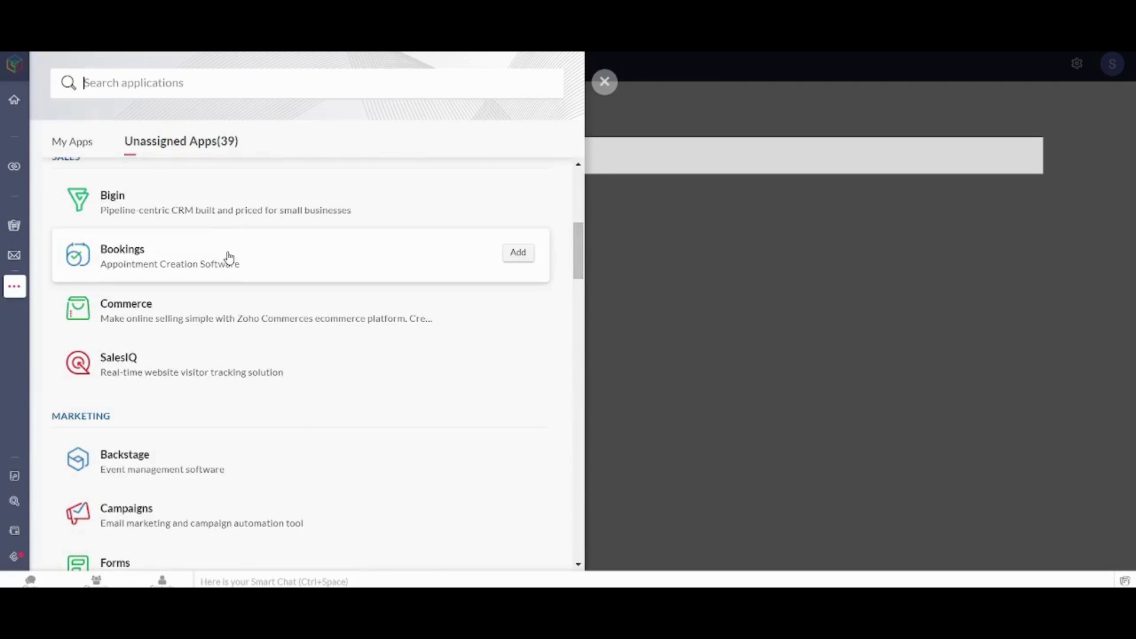
left_click(518, 254)
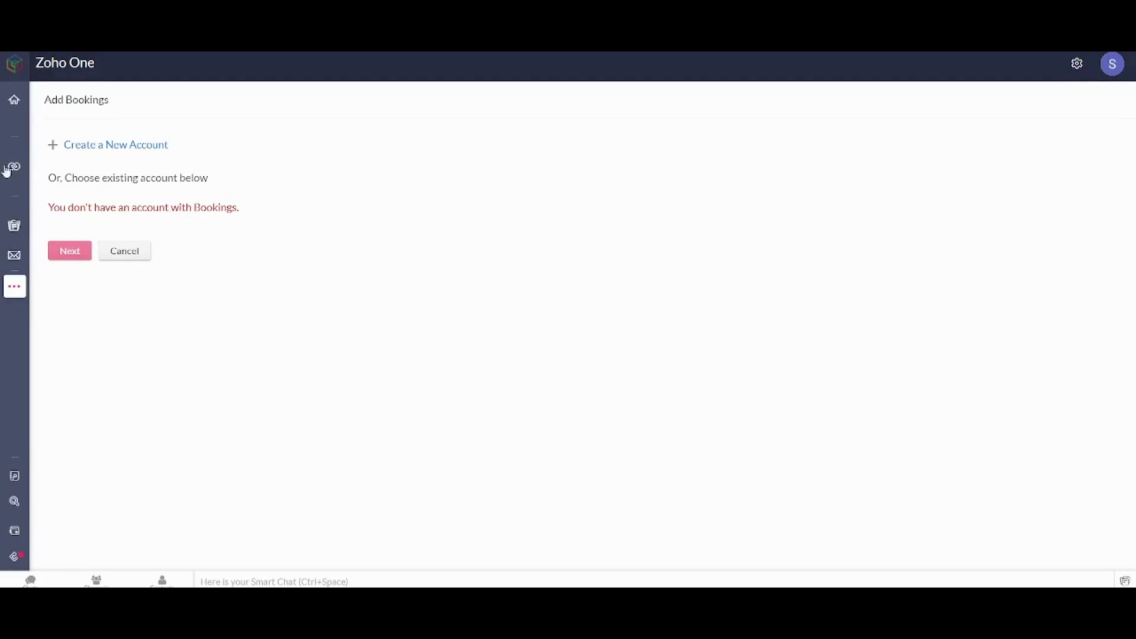
- Add Invoice from Unassigned Apps and create its account with country Egypt
mouse_move(12, 102)
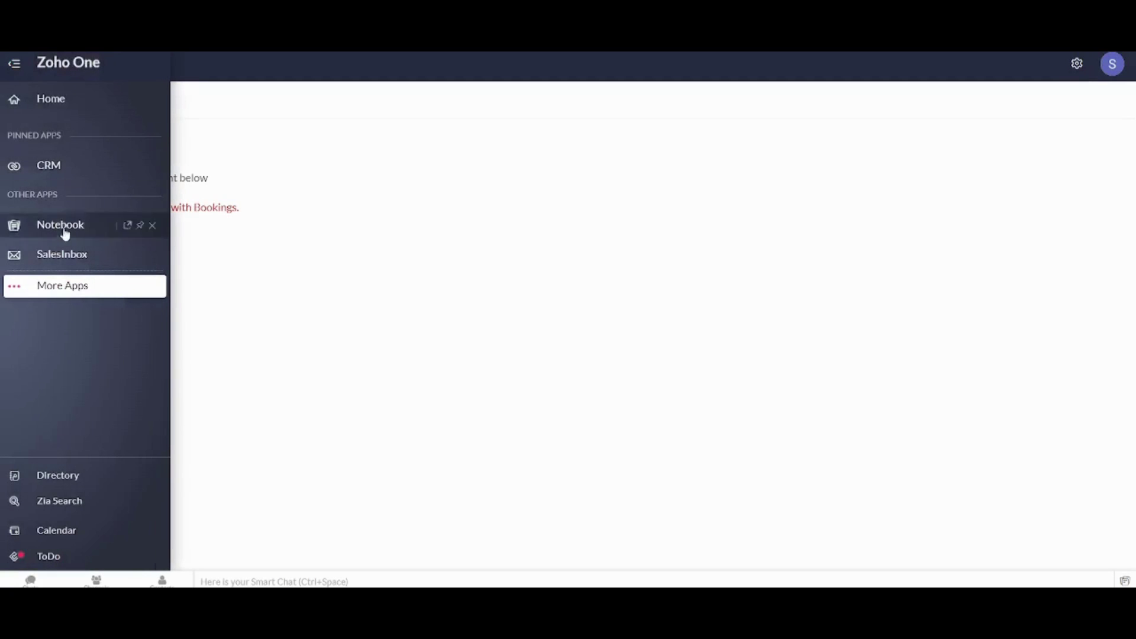
left_click(73, 287)
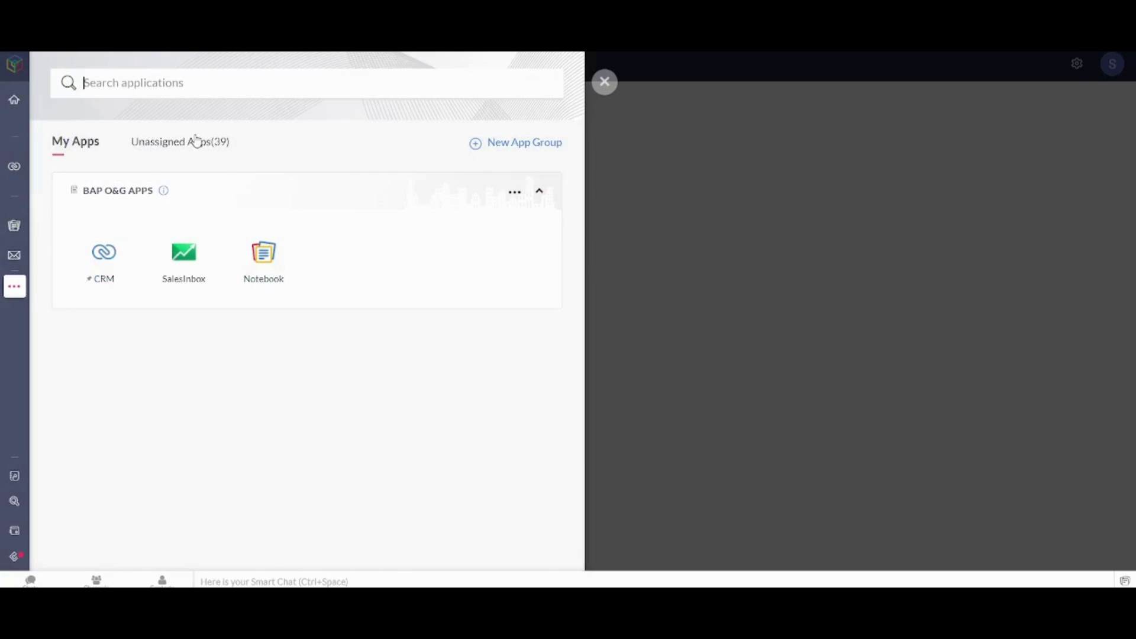
left_click(195, 143)
left_click_drag(579, 208, 586, 482)
mouse_move(213, 383)
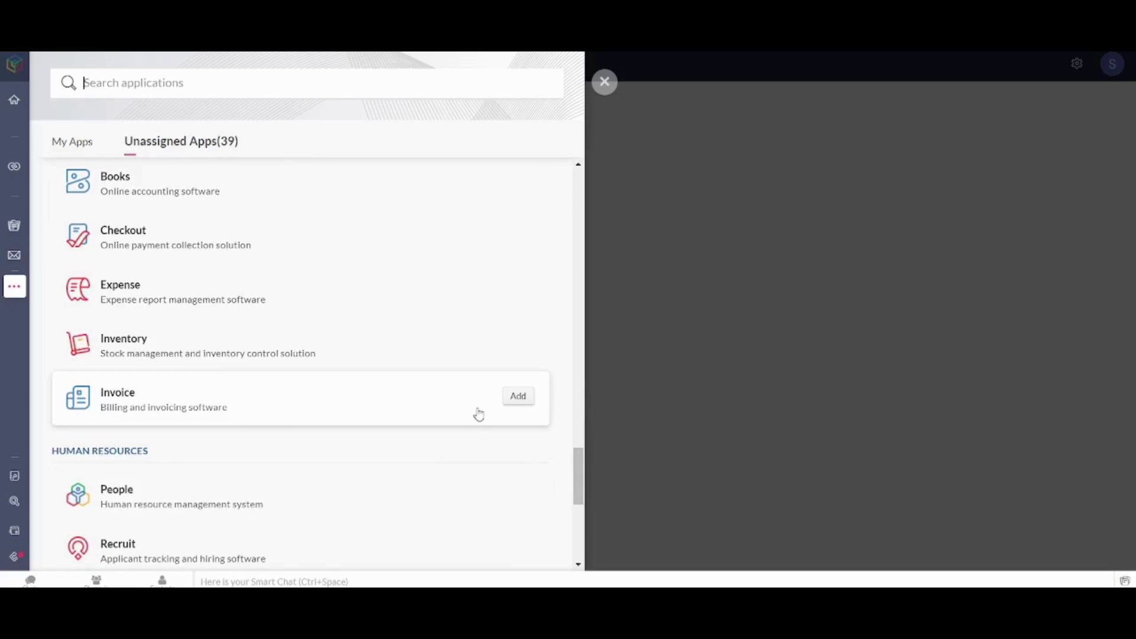
left_click(517, 405)
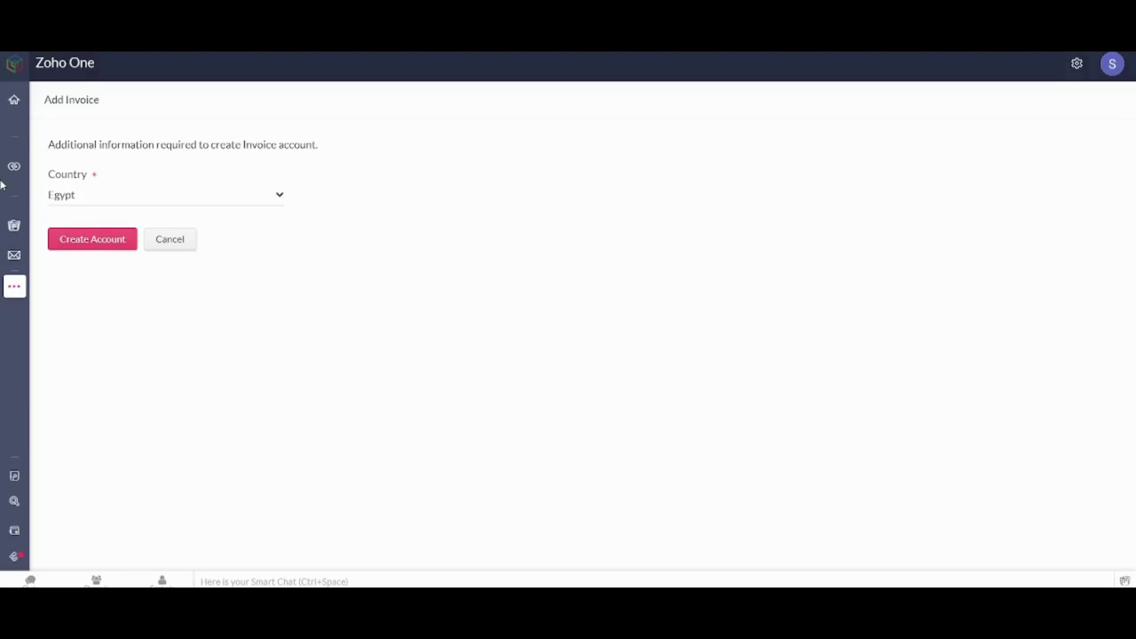
left_click(104, 198)
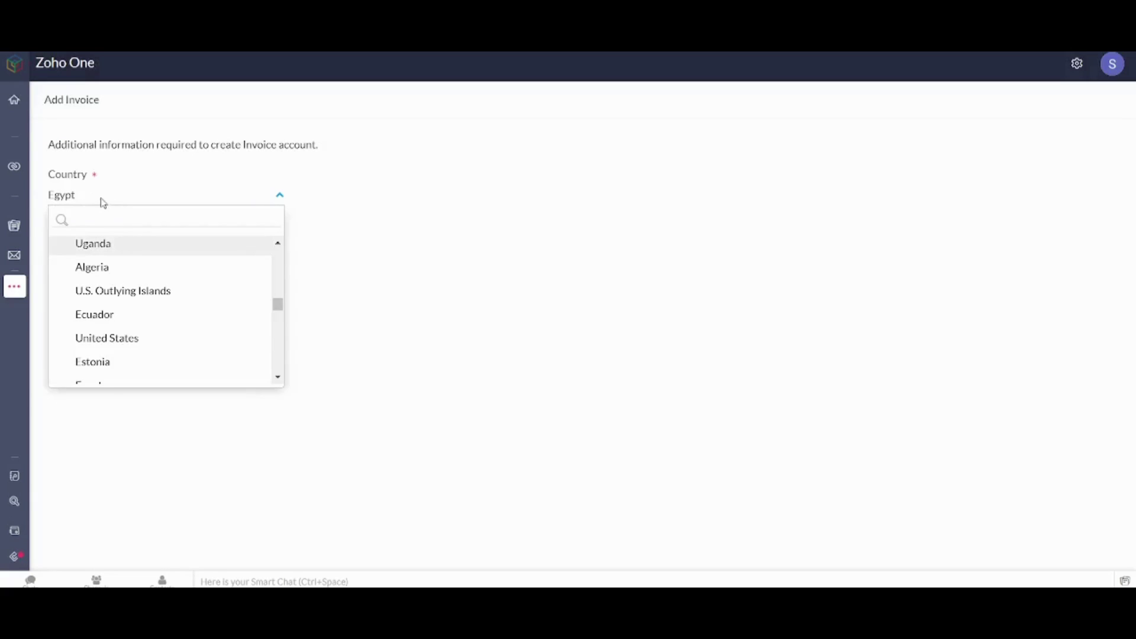
left_click(101, 201)
left_click(101, 244)
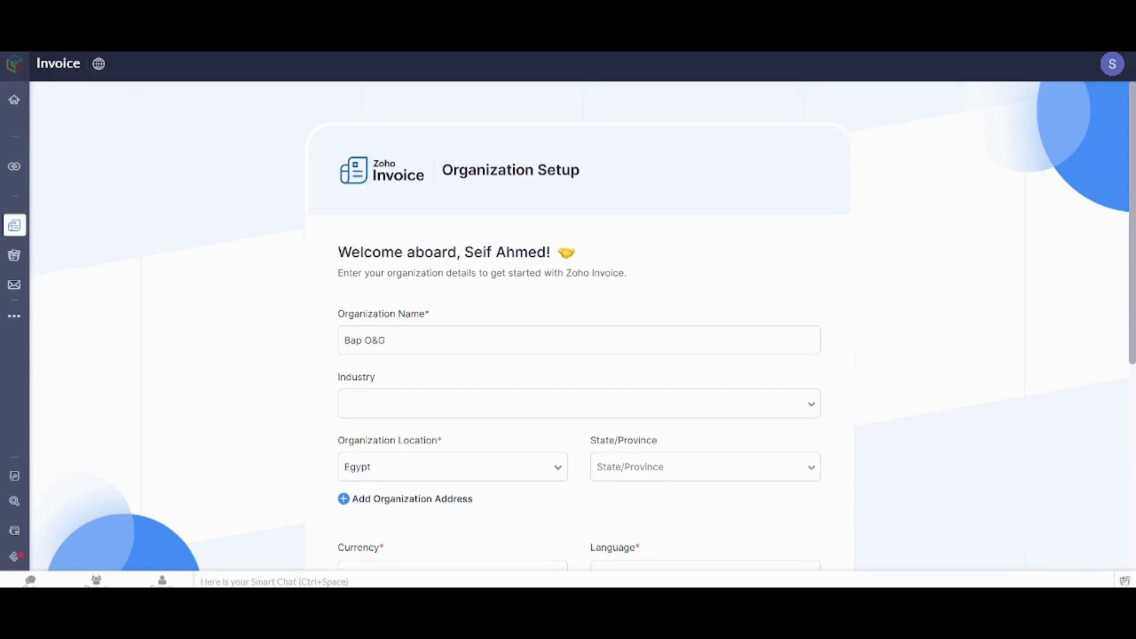
- Complete the Bap O&G Invoice organization setup with Get Started, then go back Home
scroll(943, 278, "down", 5)
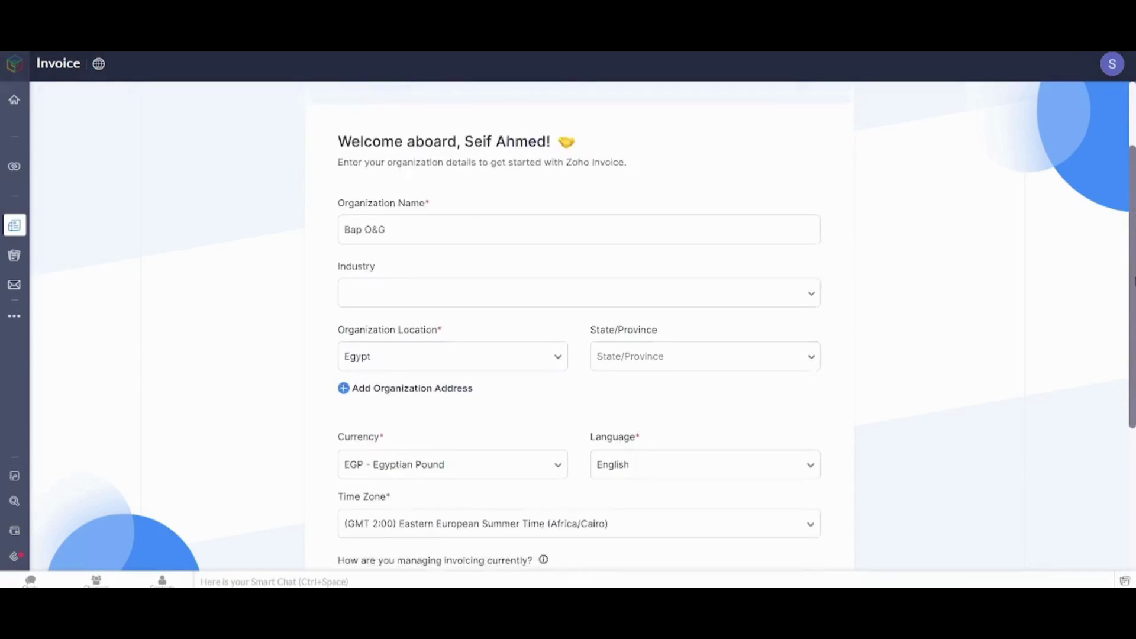
scroll(580, 325, "down", 2)
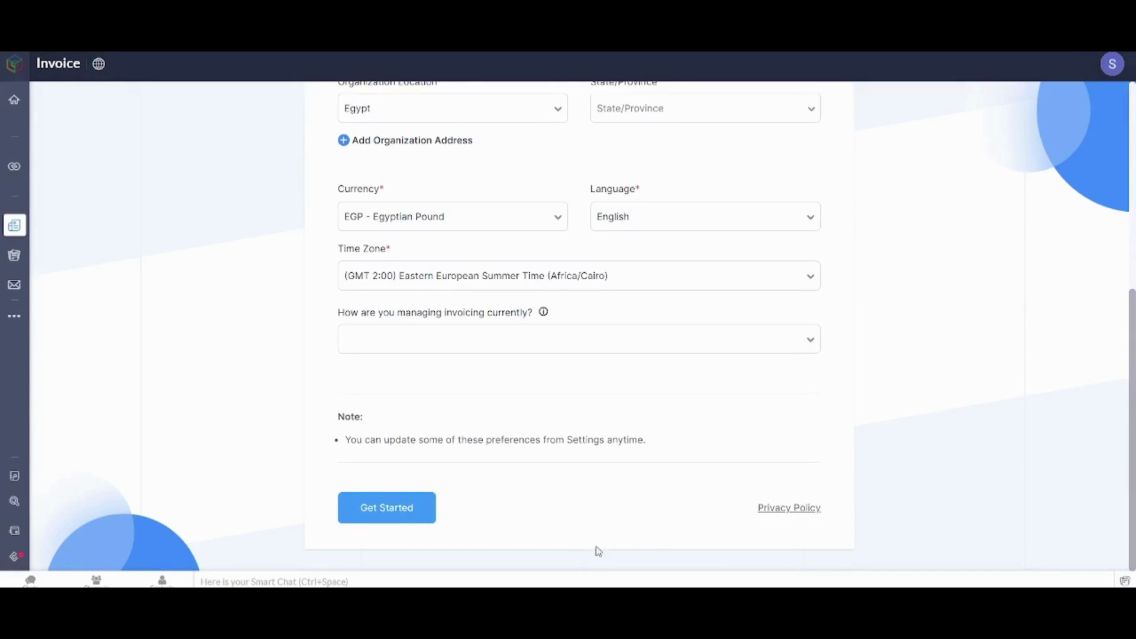
left_click(411, 508)
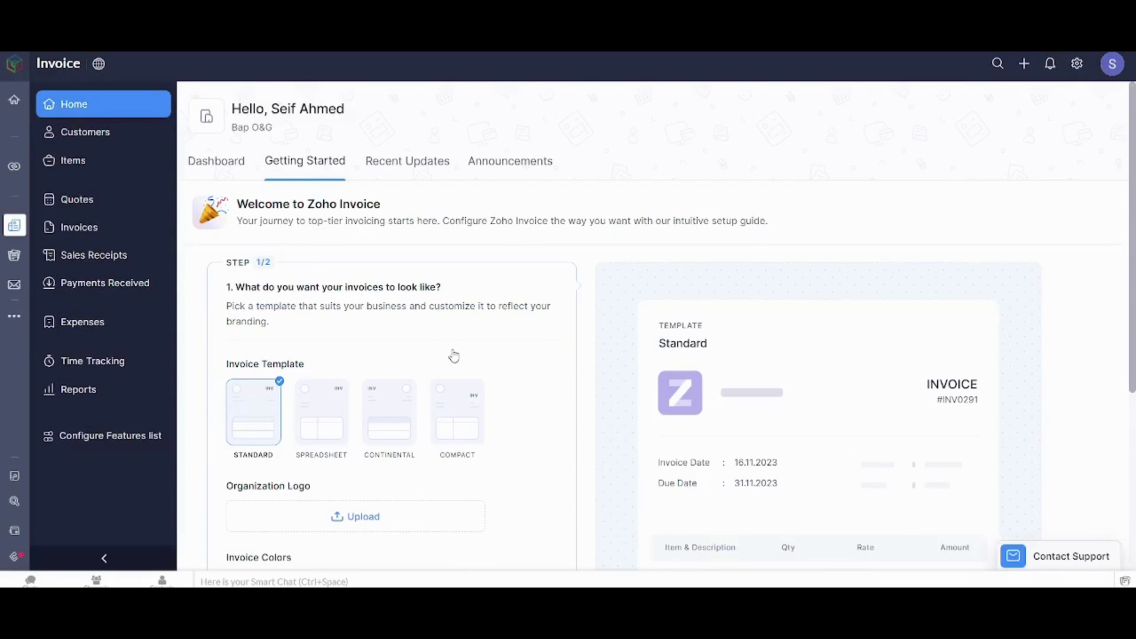
left_click(15, 102)
mouse_move(6, 166)
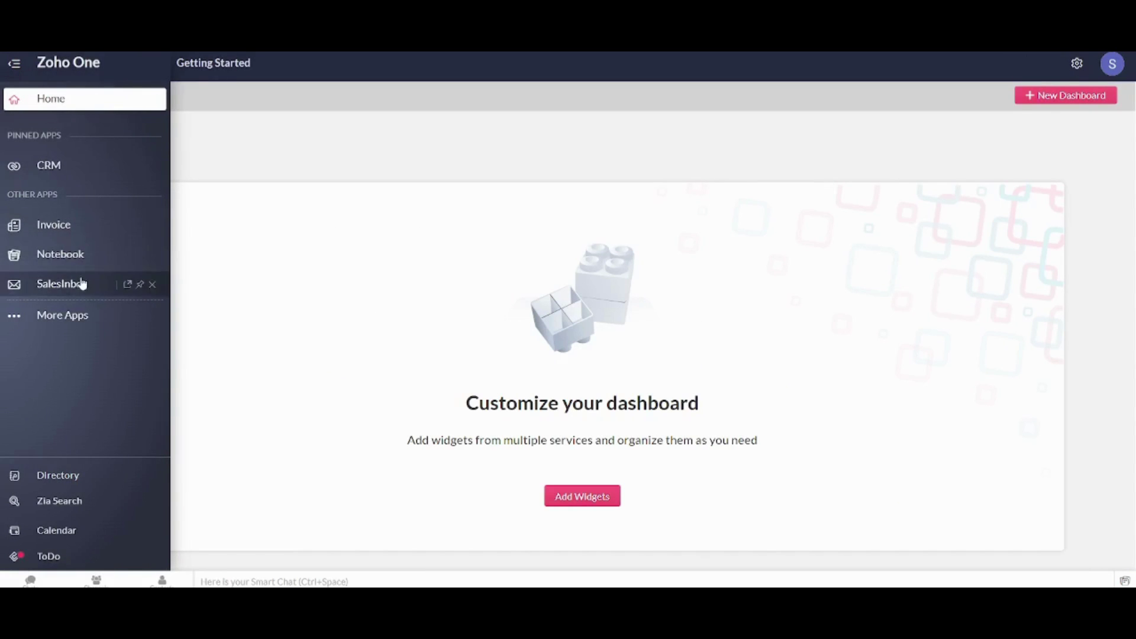
- Open CRM and get it started with Load Sample data unchecked
left_click(72, 169)
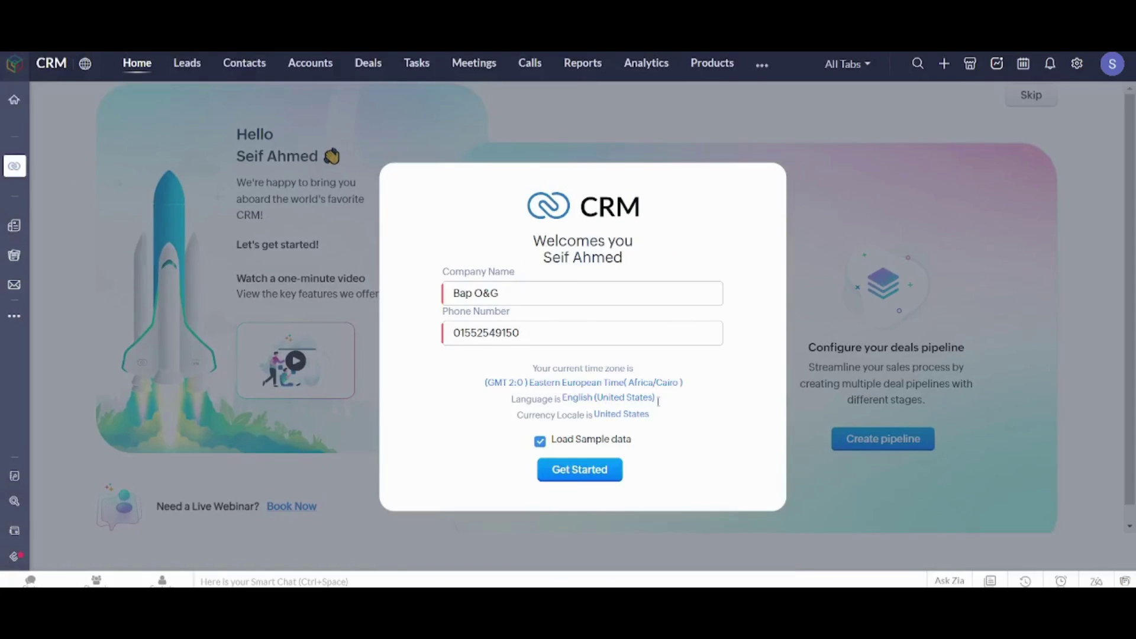
left_click(567, 441)
left_click(581, 478)
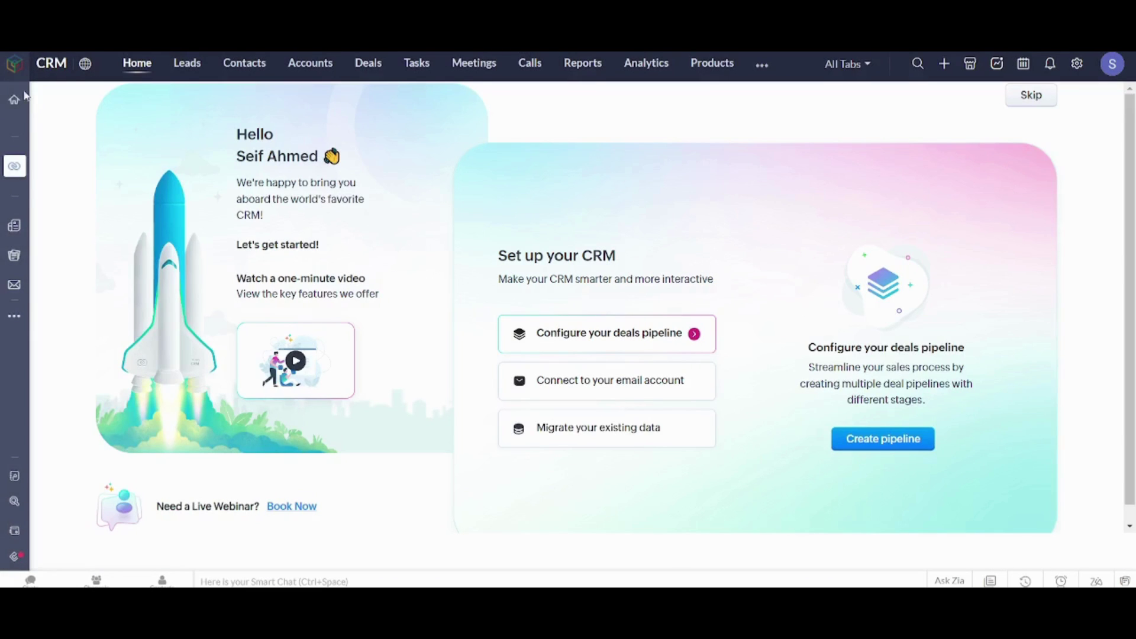
- Look over the Invoice and Notebook apps, then return to the Zoho One Home
left_click(41, 231)
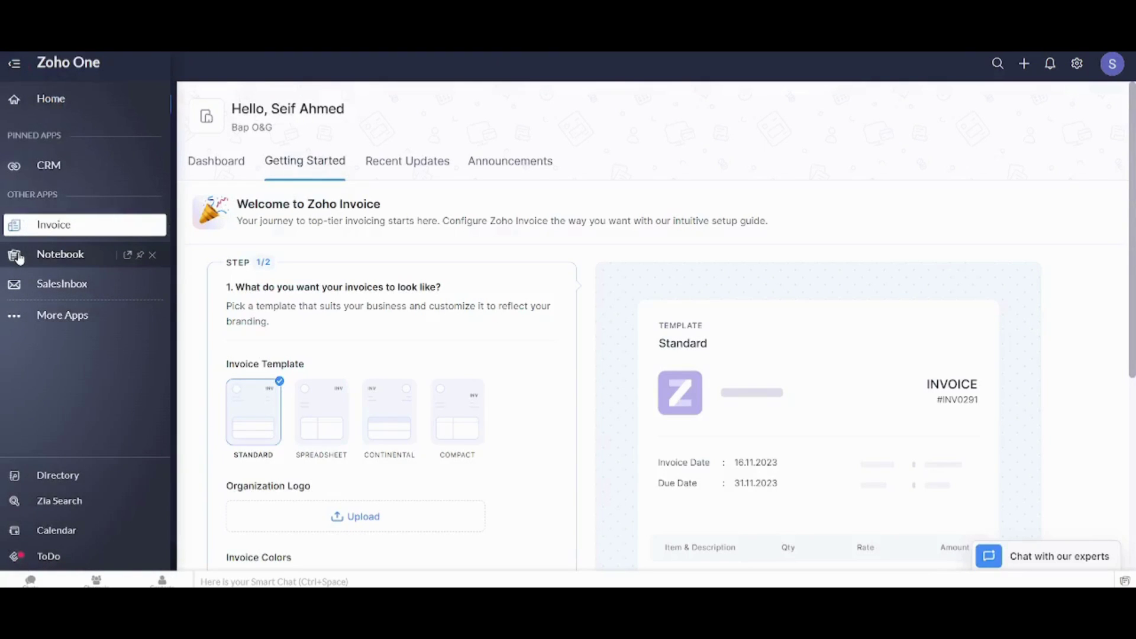
left_click(49, 257)
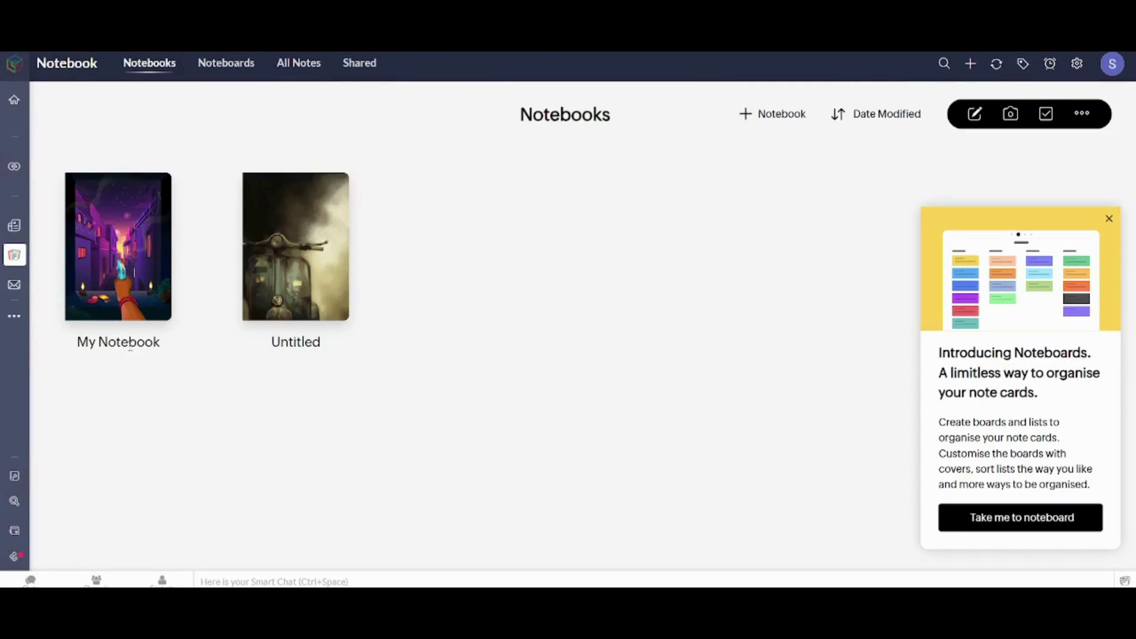
mouse_move(13, 100)
mouse_move(8, 254)
mouse_move(3, 125)
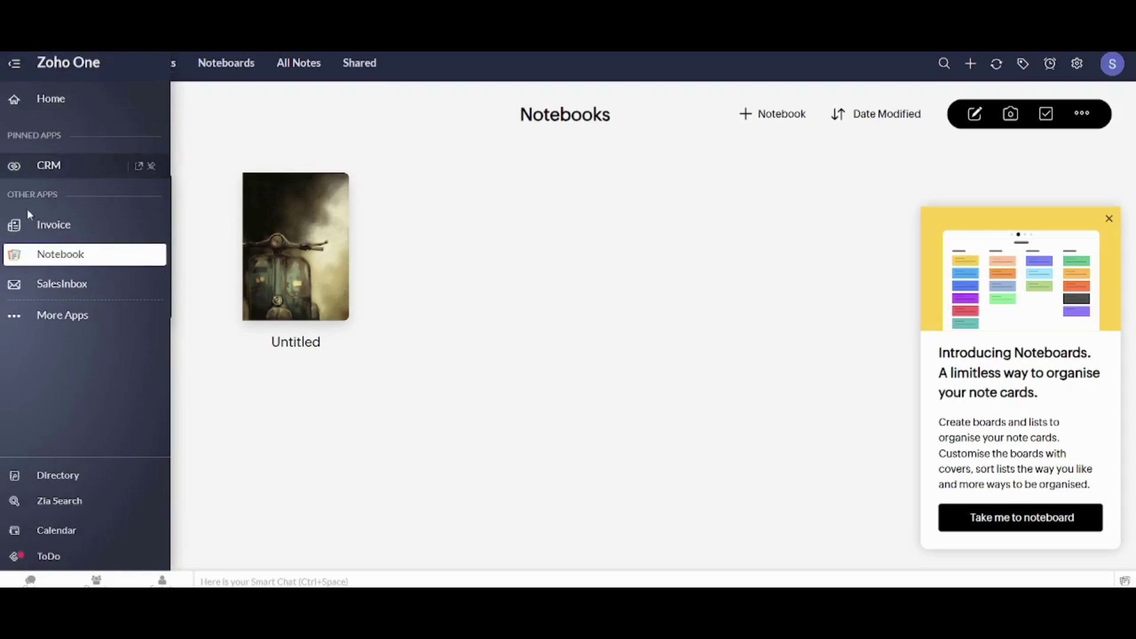
left_click(75, 99)
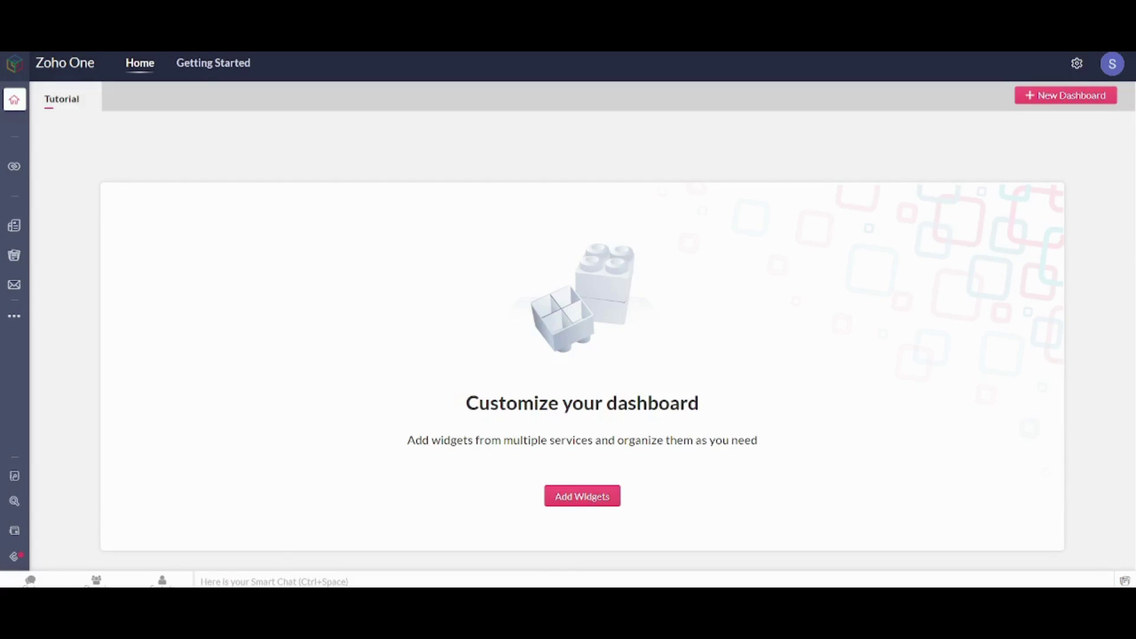
- Add the My Meetings (CRM) and Upcoming Events widgets and save the Tutorial dashboard
left_click(553, 494)
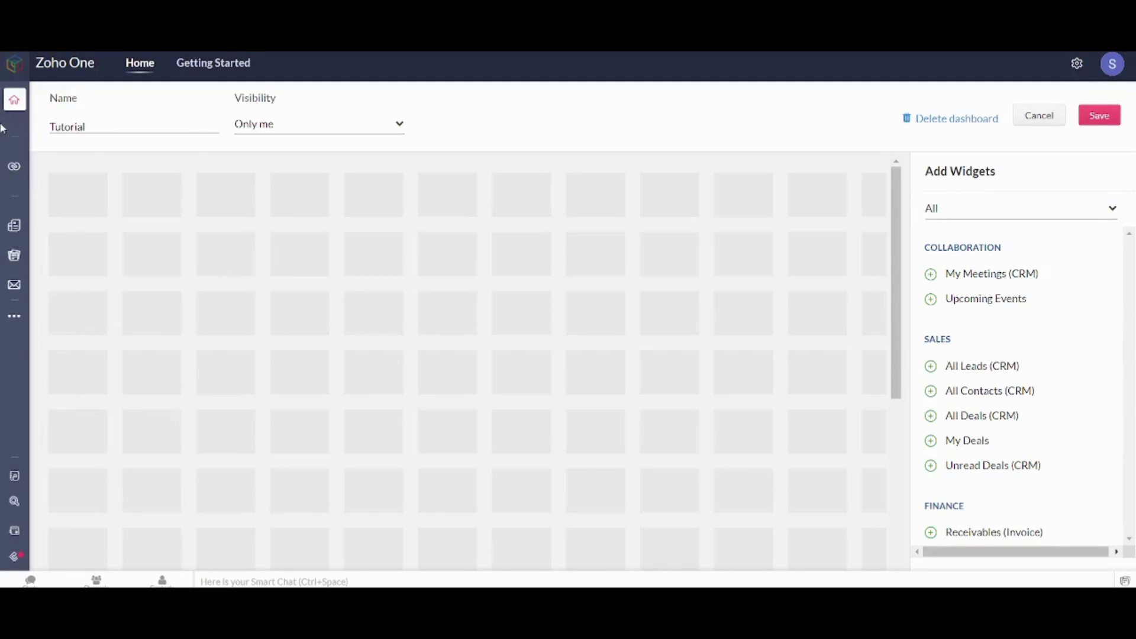
mouse_move(1, 127)
left_click_drag(984, 279, 946, 276)
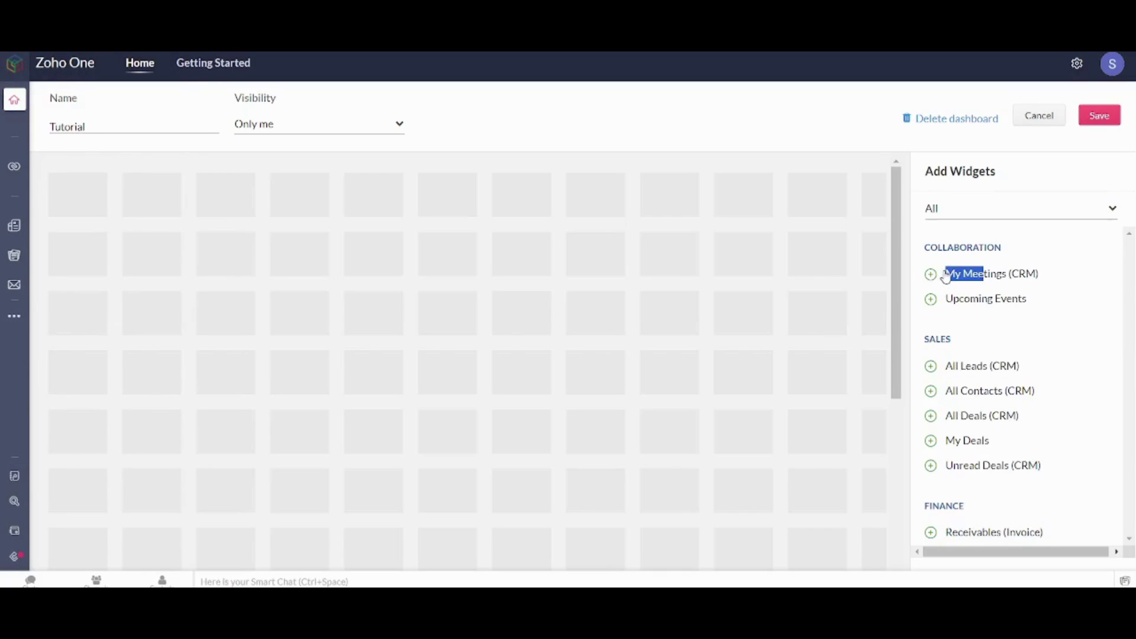
left_click(931, 274)
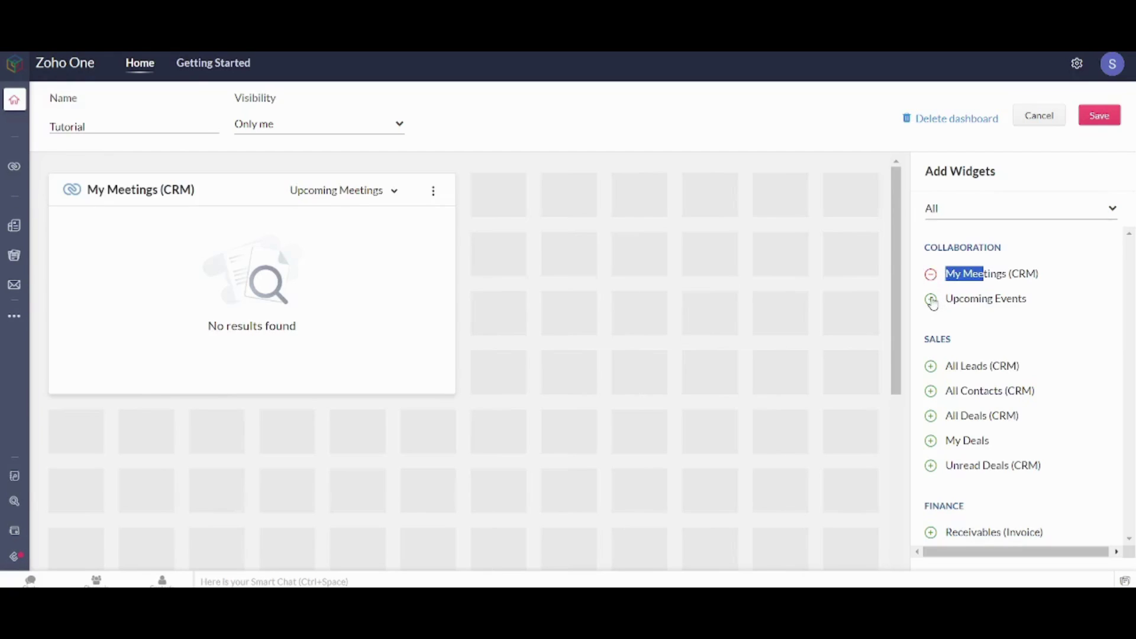
left_click(932, 300)
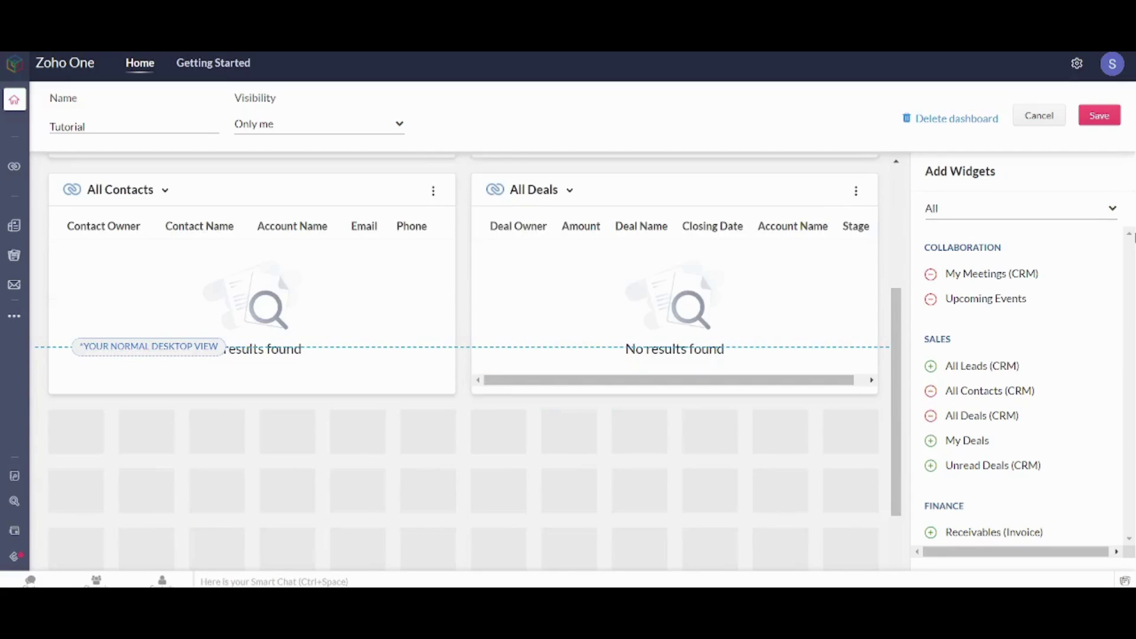
left_click(1099, 119)
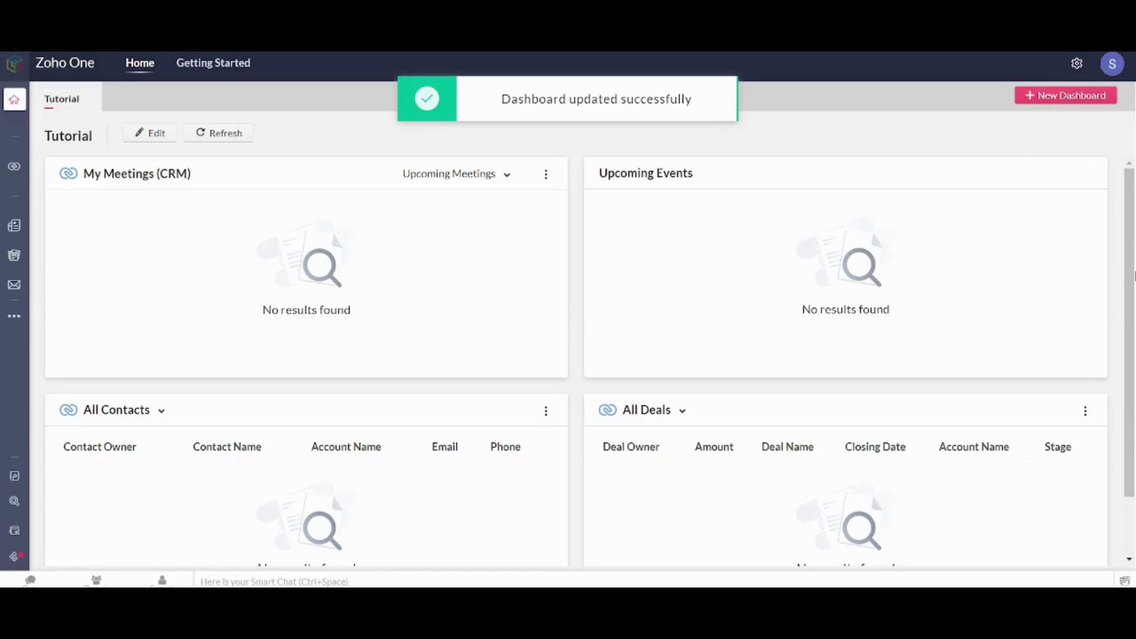
- Clear the page-wide selection and expand the app panel listing CRM, Invoice, Notebook and SalesInbox
key("ctrl+a")
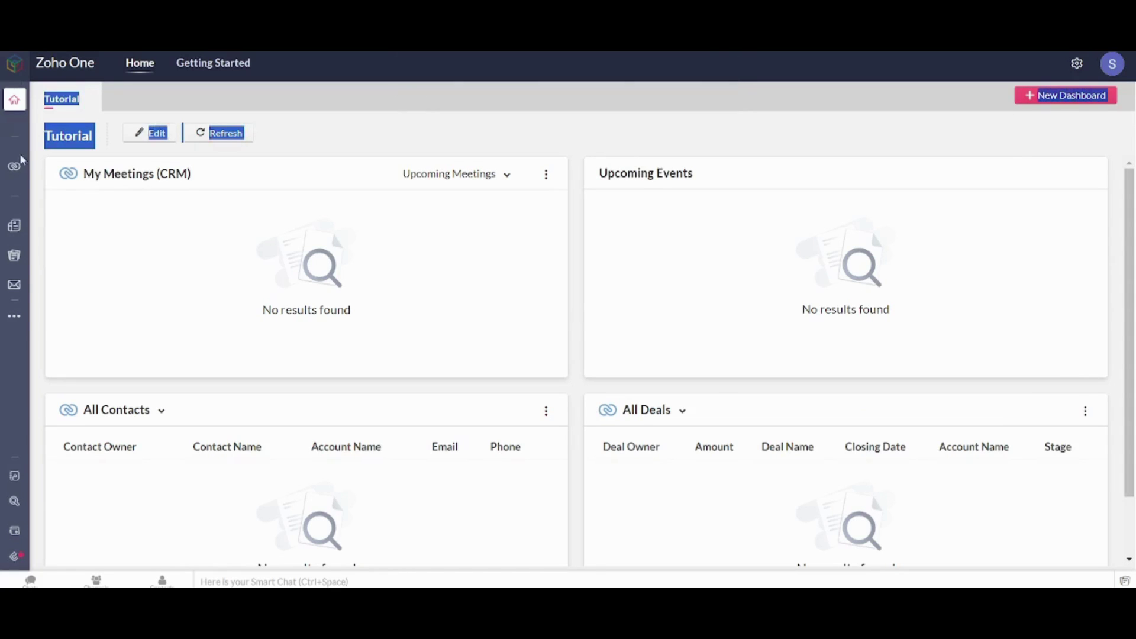
left_click(409, 137)
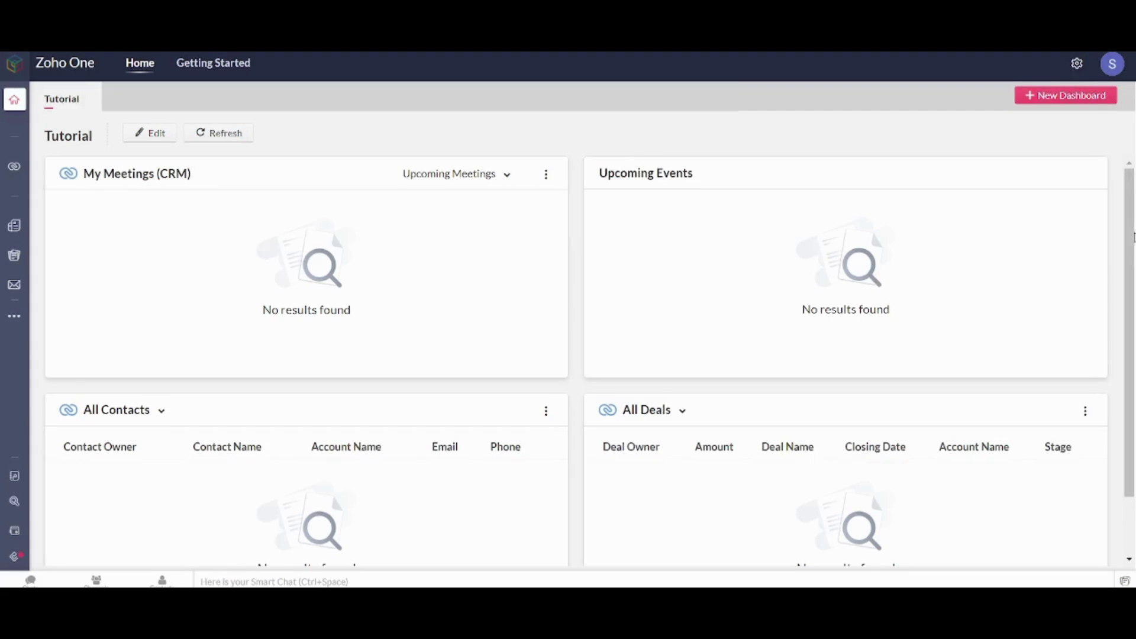
scroll(1133, 237, "down", 1)
scroll(1133, 237, "up", 1)
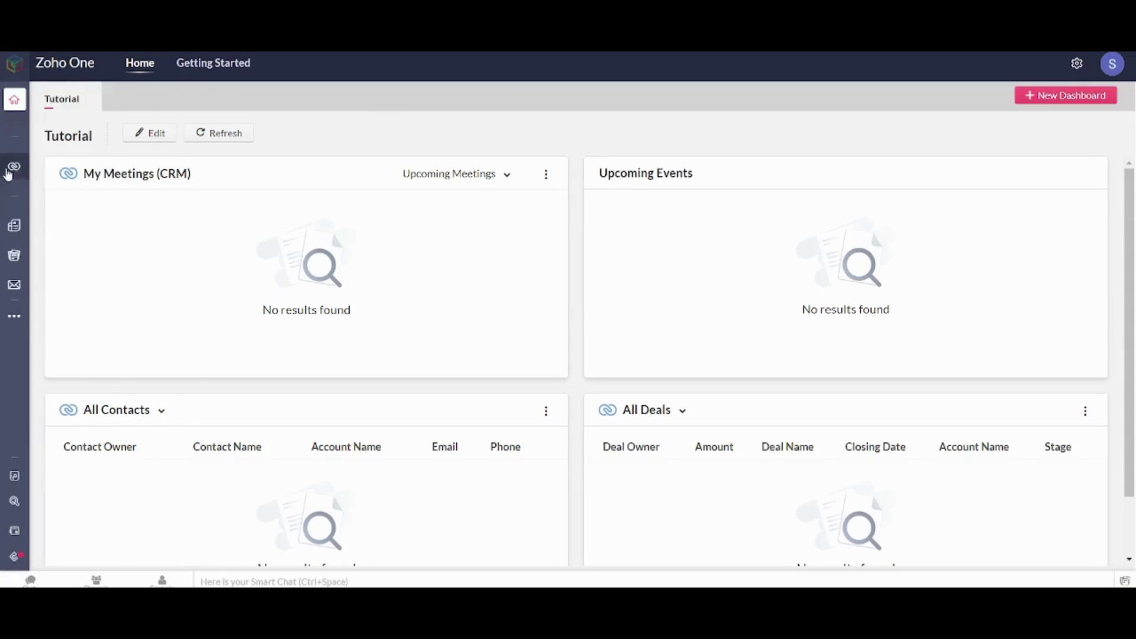
mouse_move(14, 167)
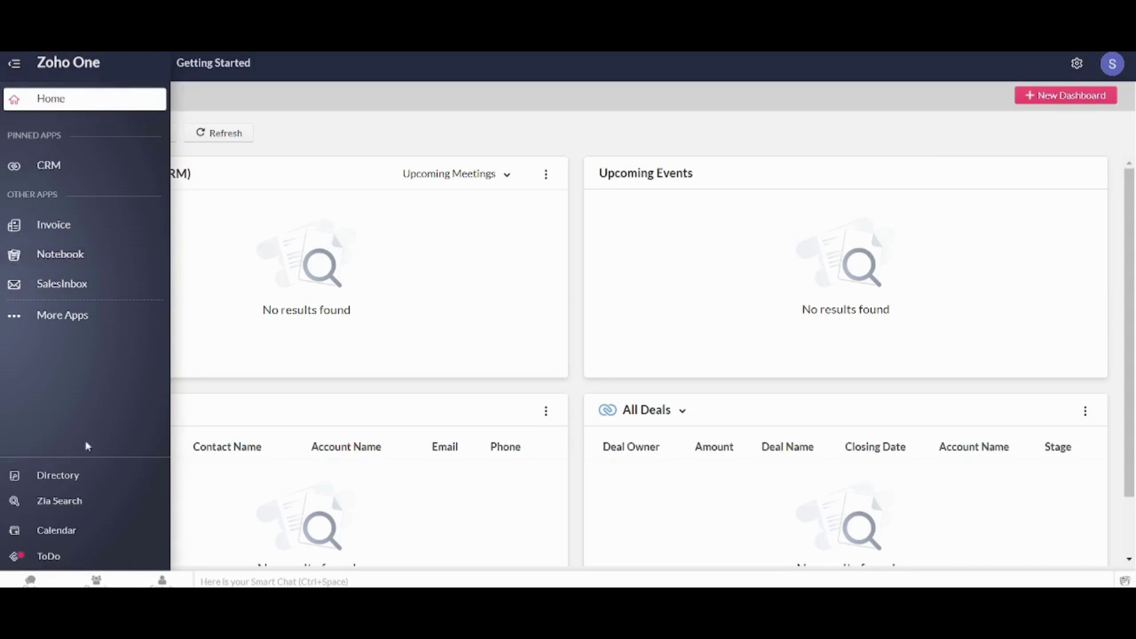
- Open the Calendar app and switch it to Month view
left_click(77, 532)
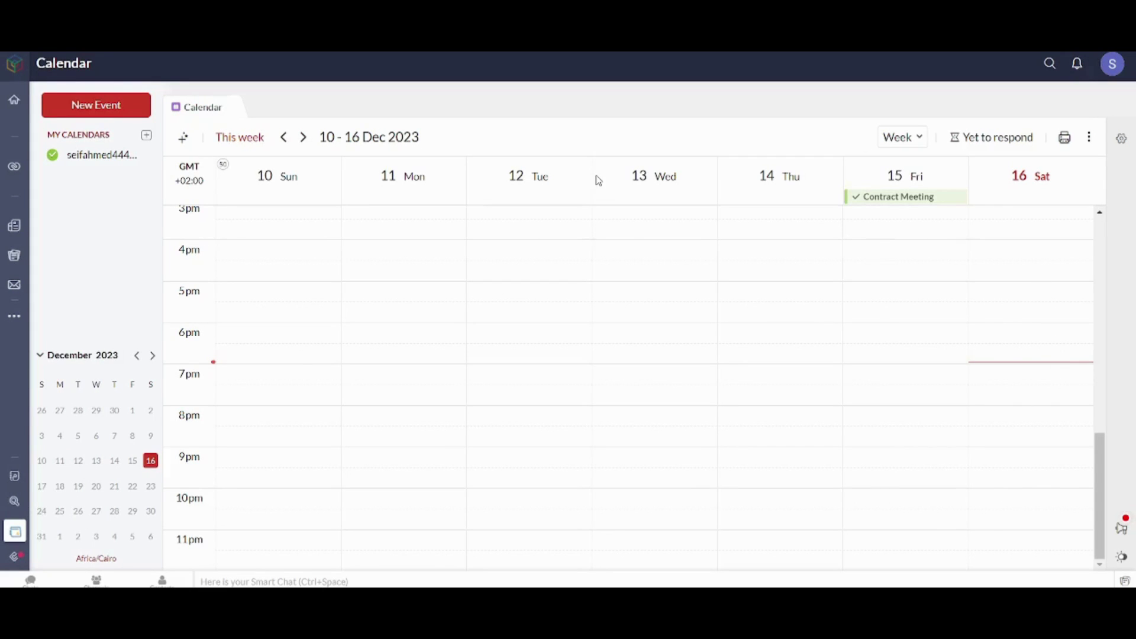
left_click(918, 143)
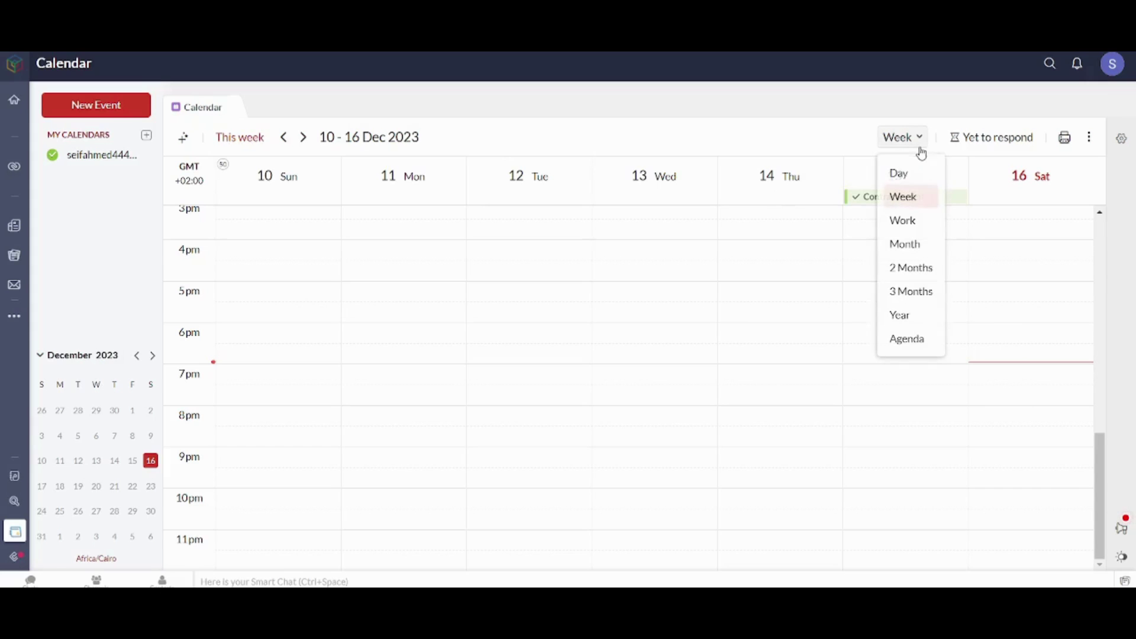
left_click(912, 246)
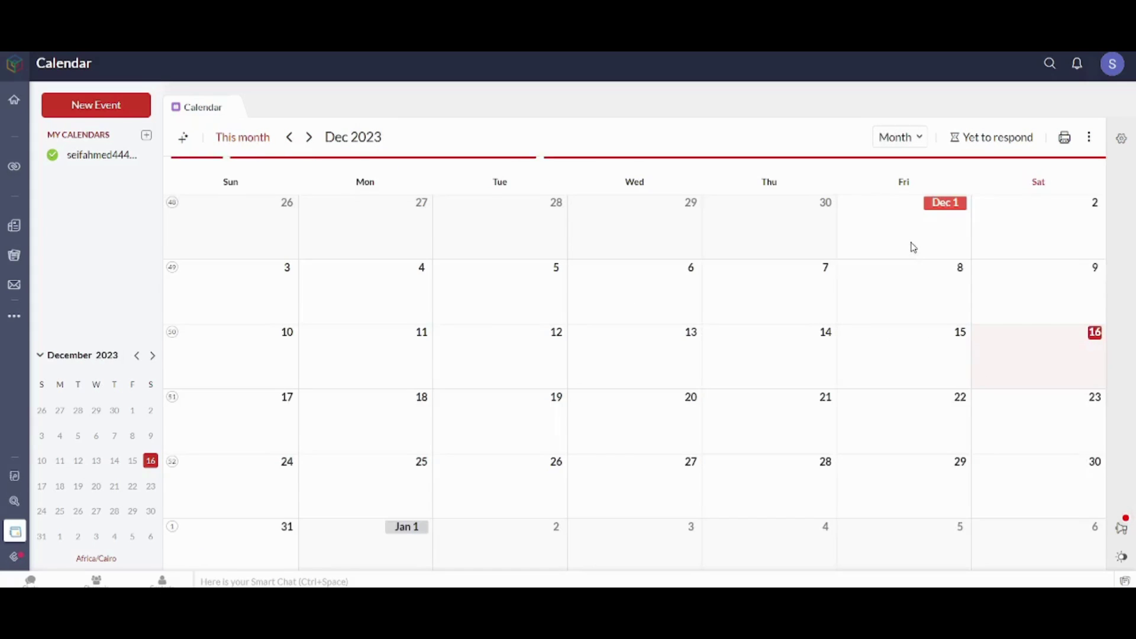
- Create and save an all-day event titled '1' on 23 December 2023
left_click(1044, 423)
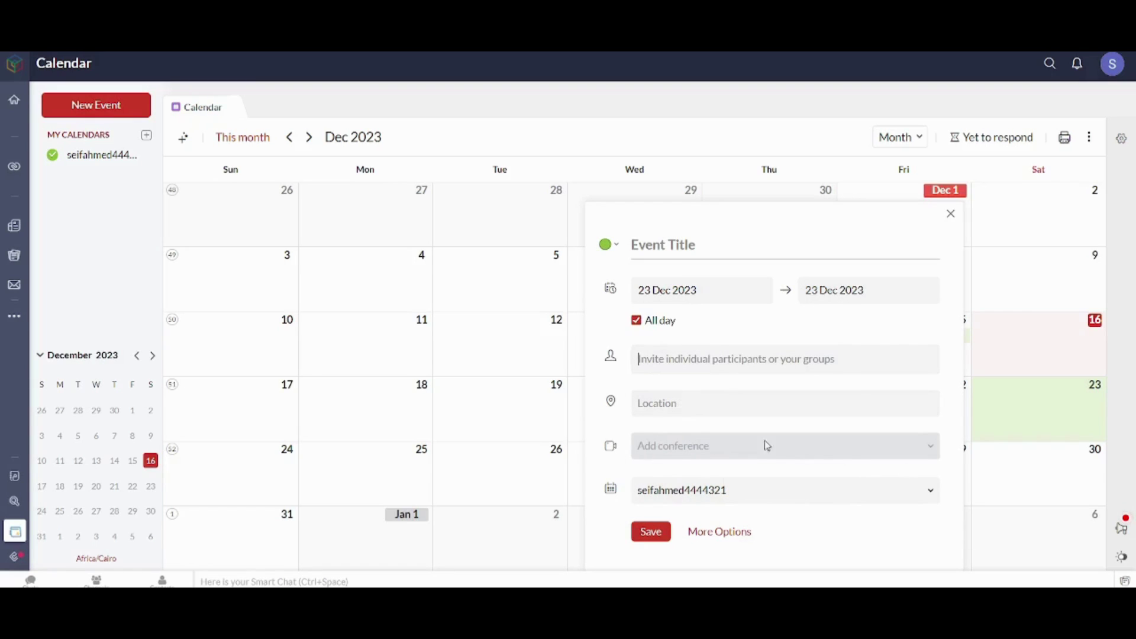
left_click(647, 536)
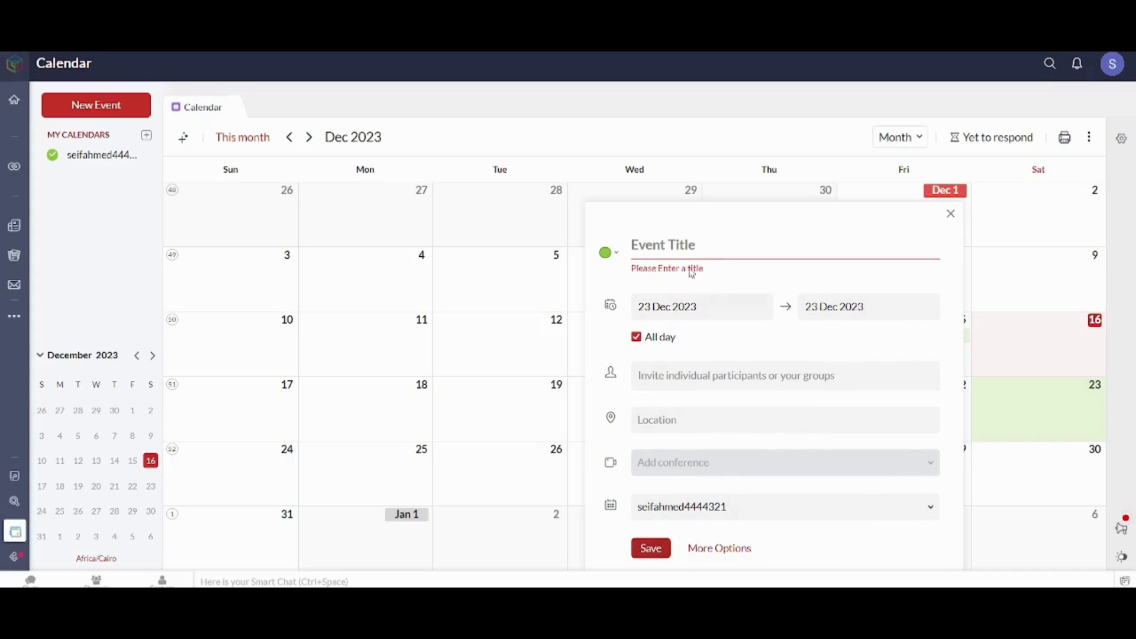
type("1")
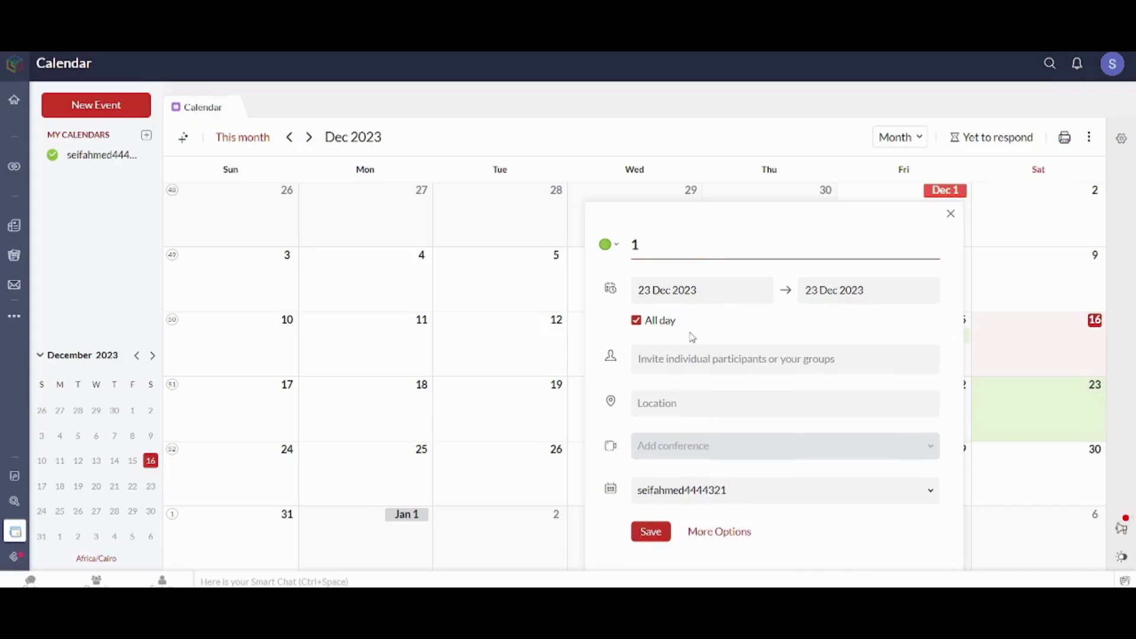
left_click(646, 533)
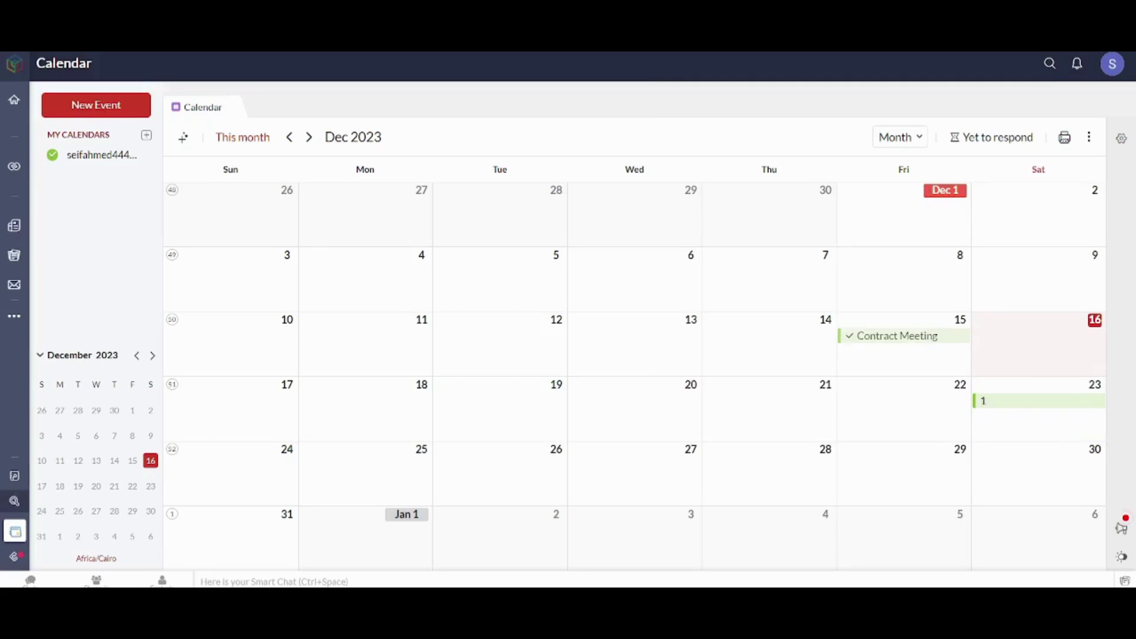
- Browse the ToDo tasks board, dismiss the new Today task entry, and return to Home
left_click(21, 559)
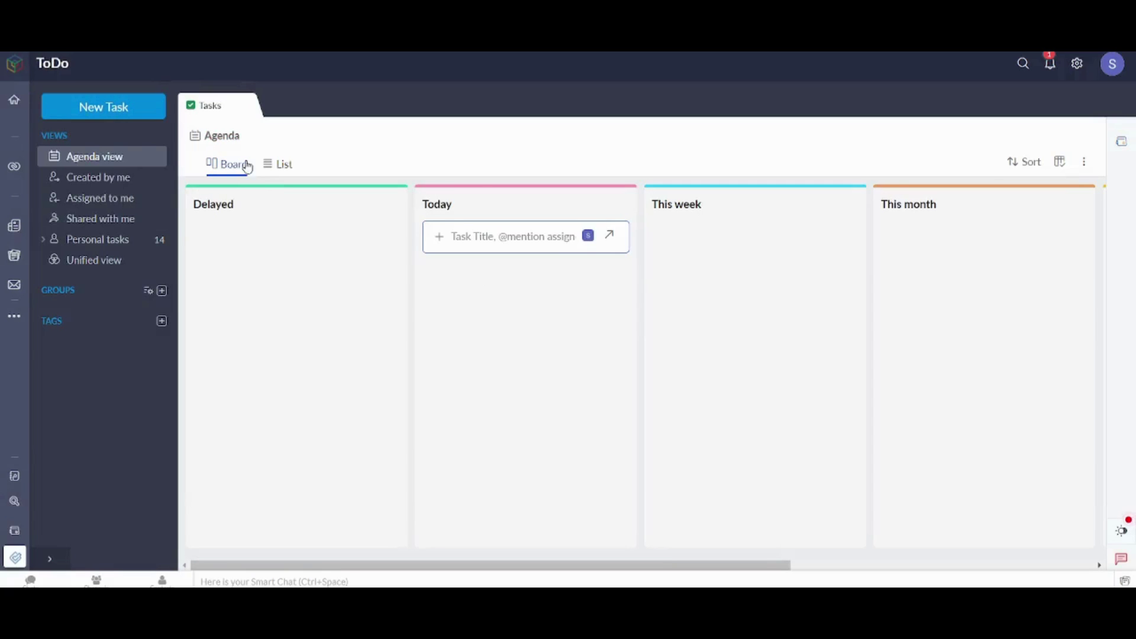
left_click(266, 169)
left_click(609, 312)
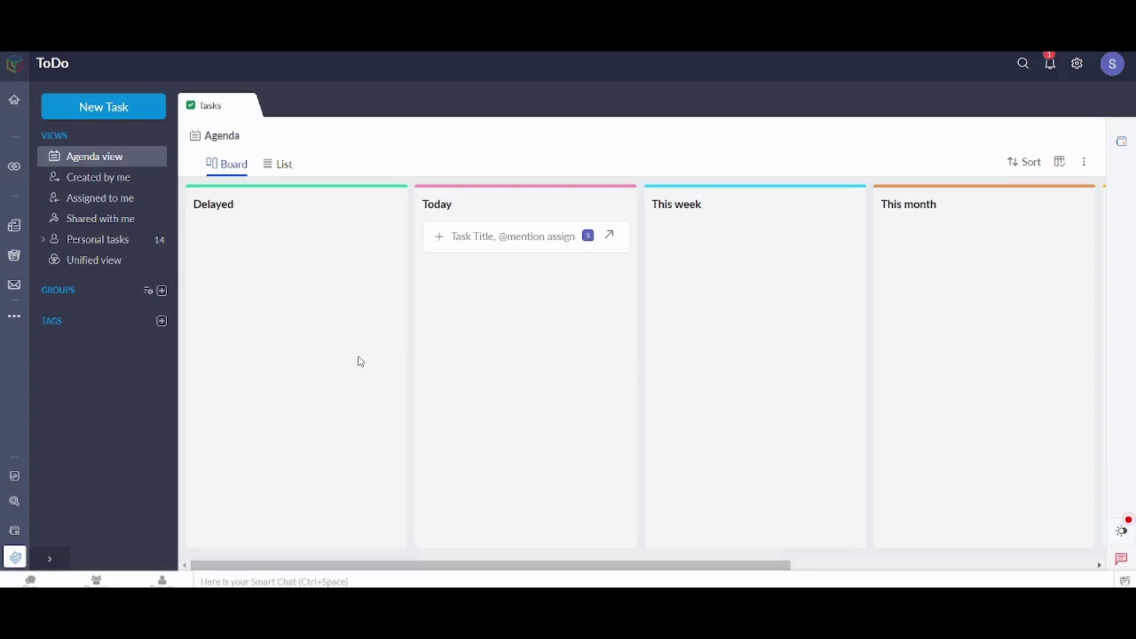
mouse_move(7, 130)
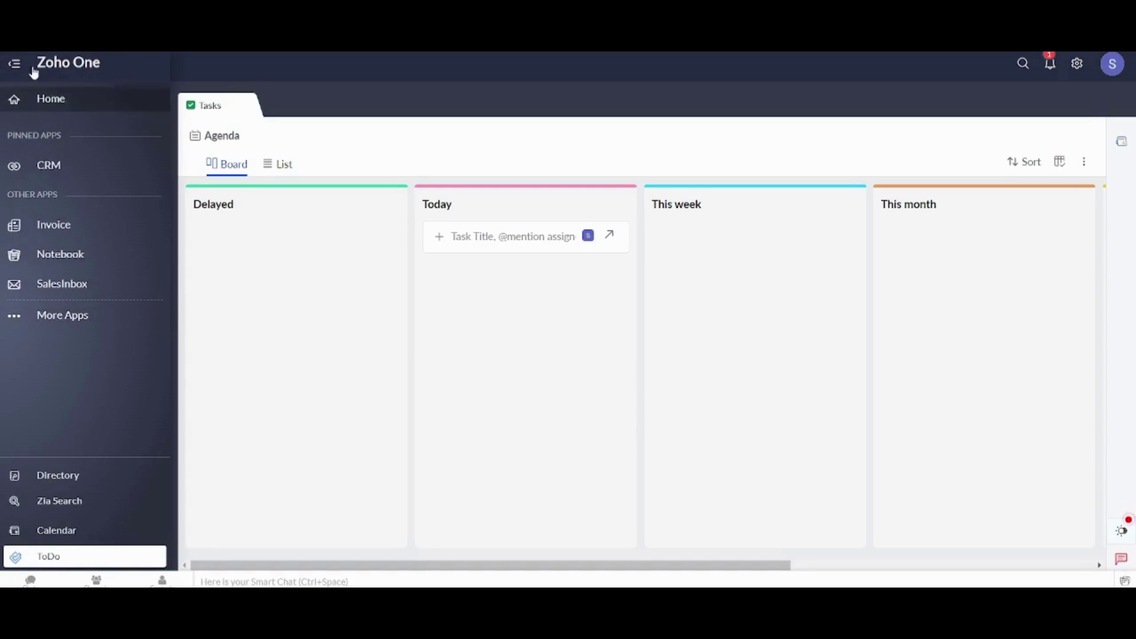
left_click(51, 97)
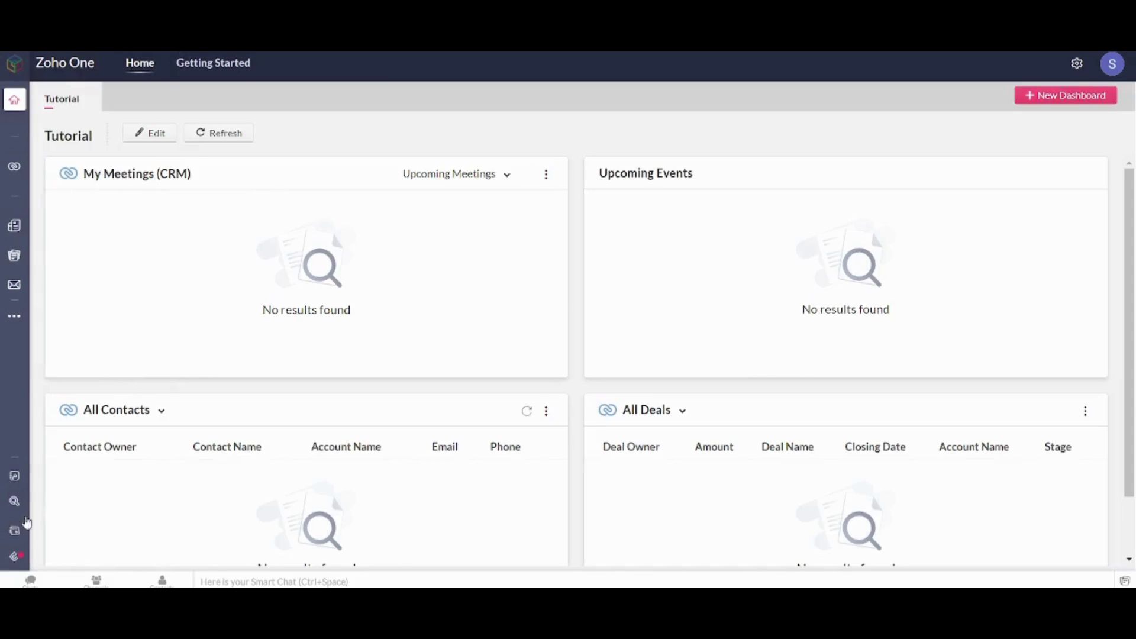
- Open Zia Search and add the Zia Search from Zoho extension to Chrome
mouse_move(12, 508)
left_click(48, 503)
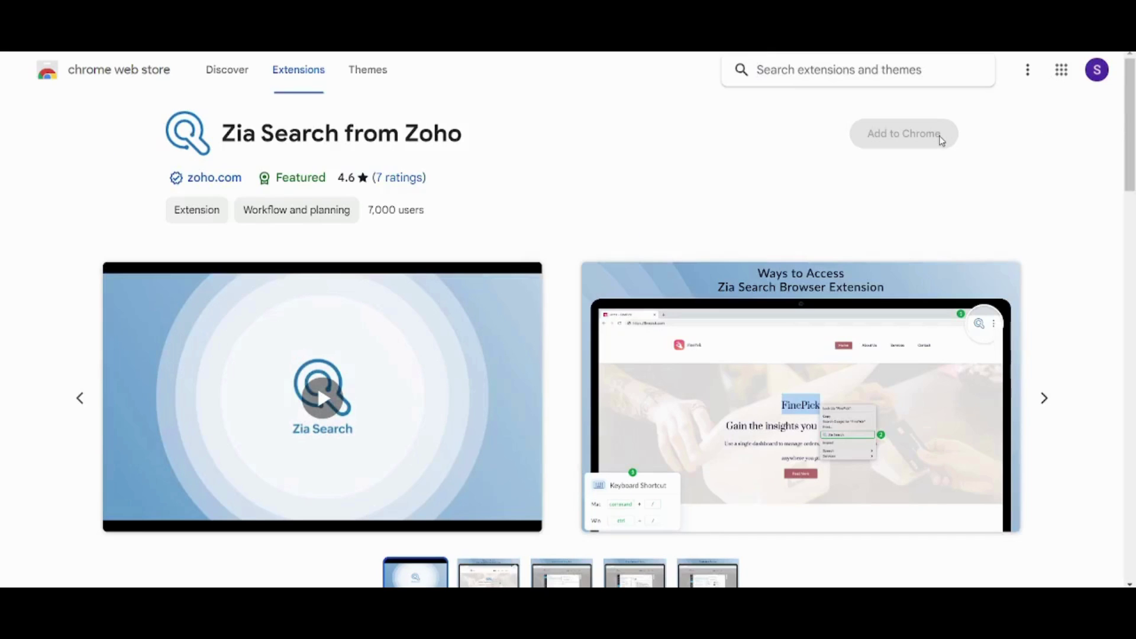
left_click(942, 140)
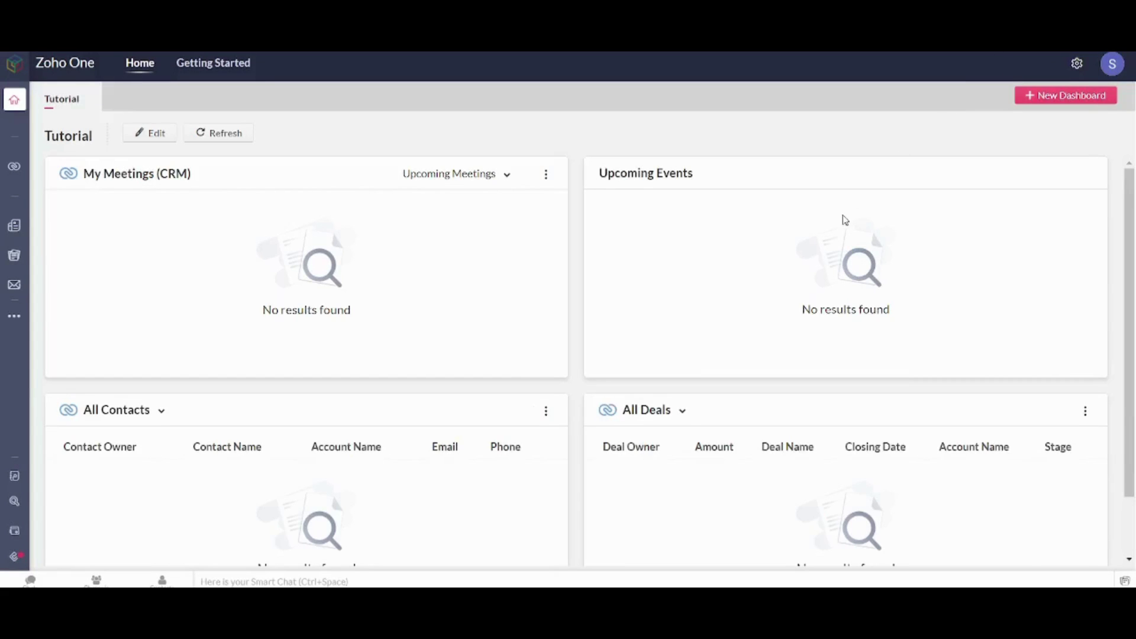
key("/")
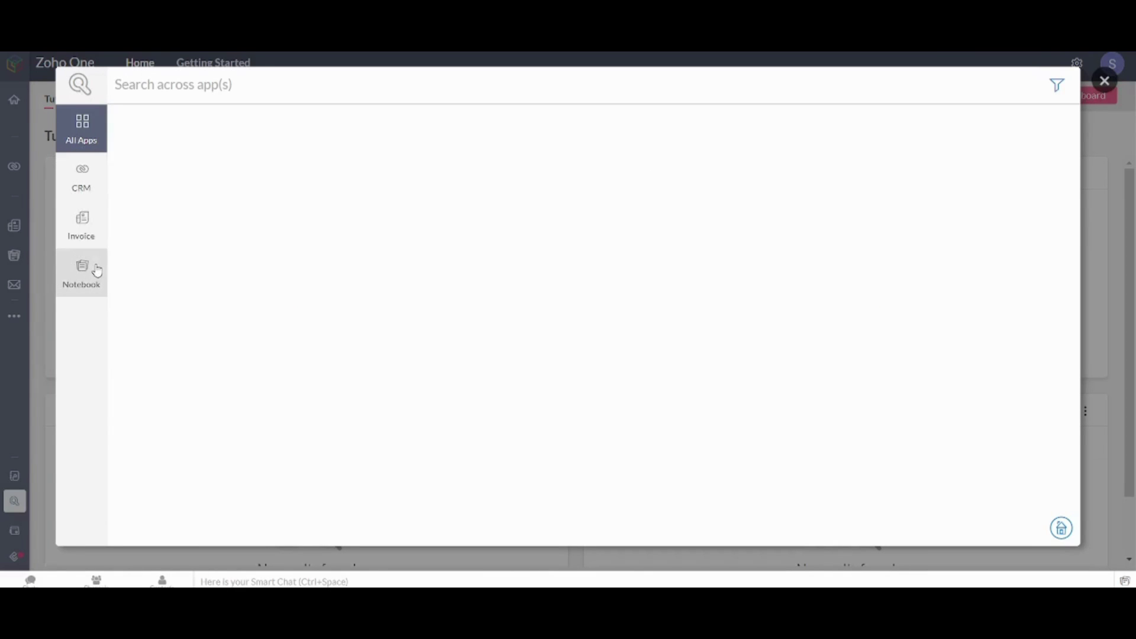
left_click(1105, 81)
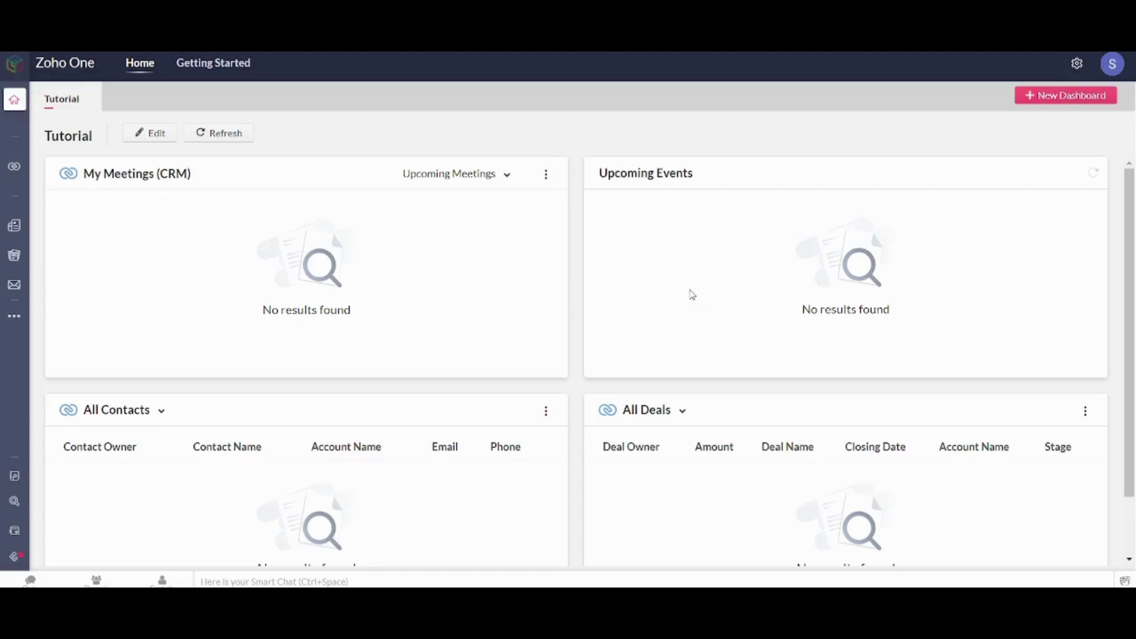